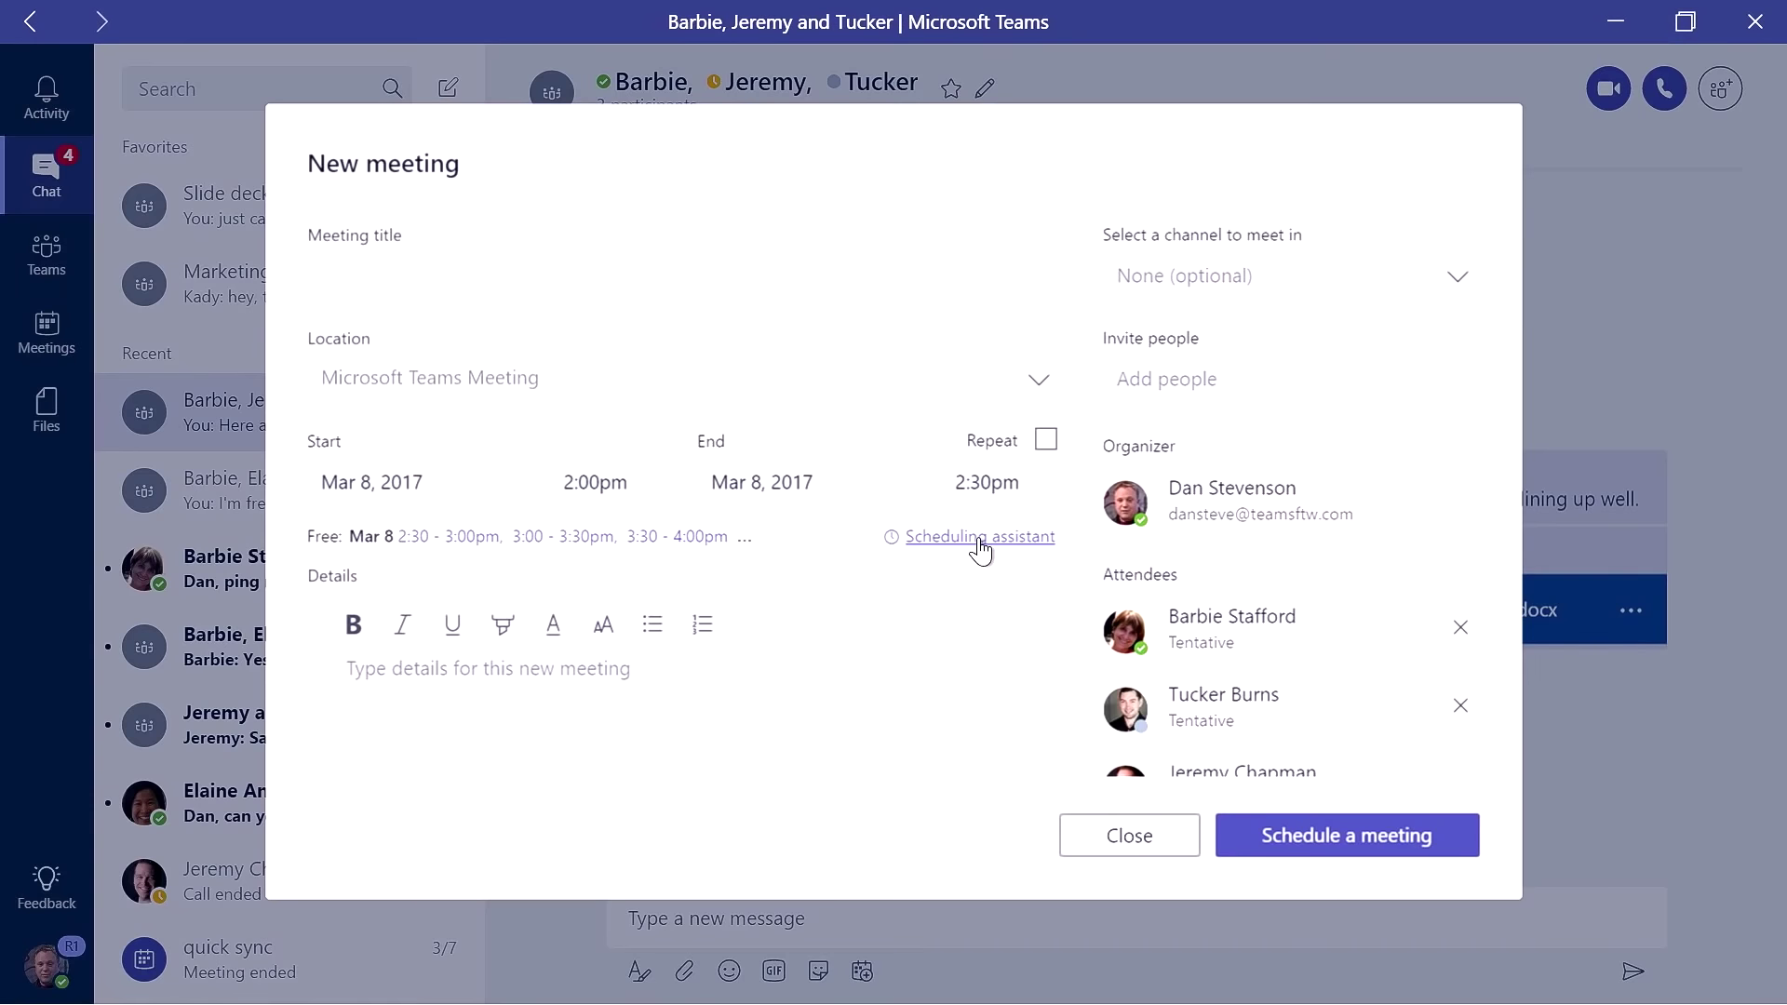
Step: Open the new meeting's scheduling assistant, and preview the Redstone leaks content search results in Office 365 Security & Compliance
{"action": "left_click", "coordinate": [972, 532]}
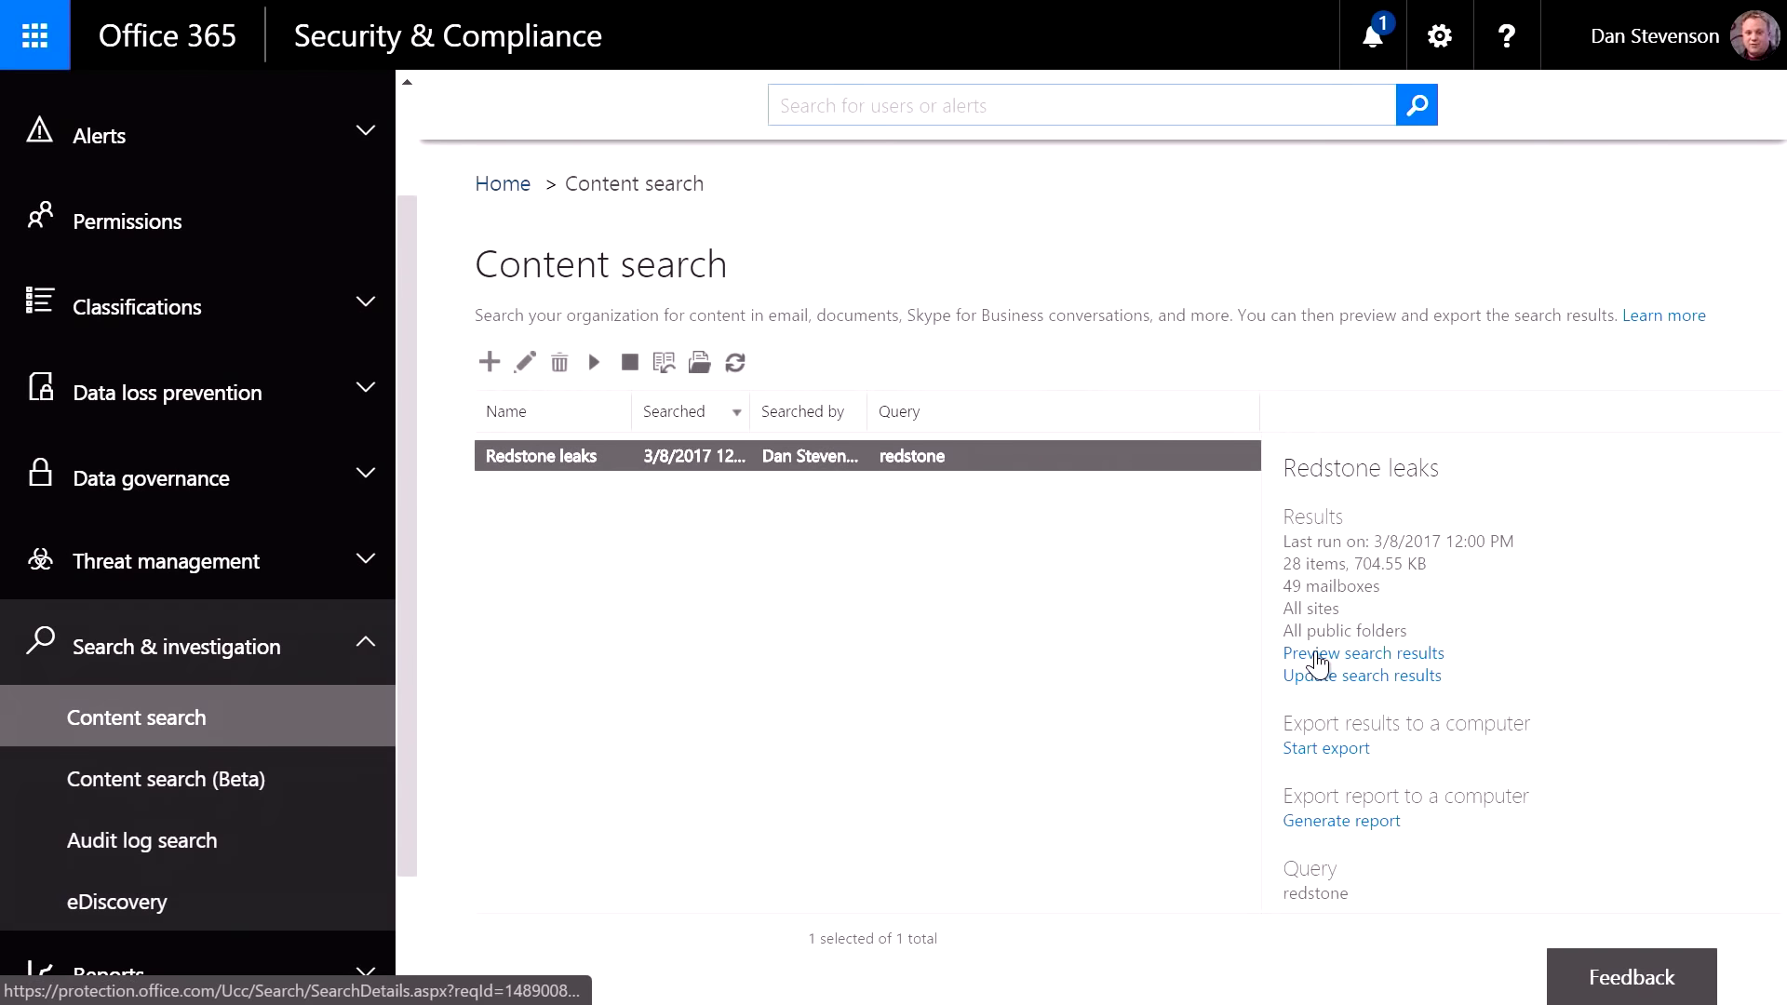
{"action": "left_click", "coordinate": [1302, 652]}
{"action": "left_click", "coordinate": [420, 293]}
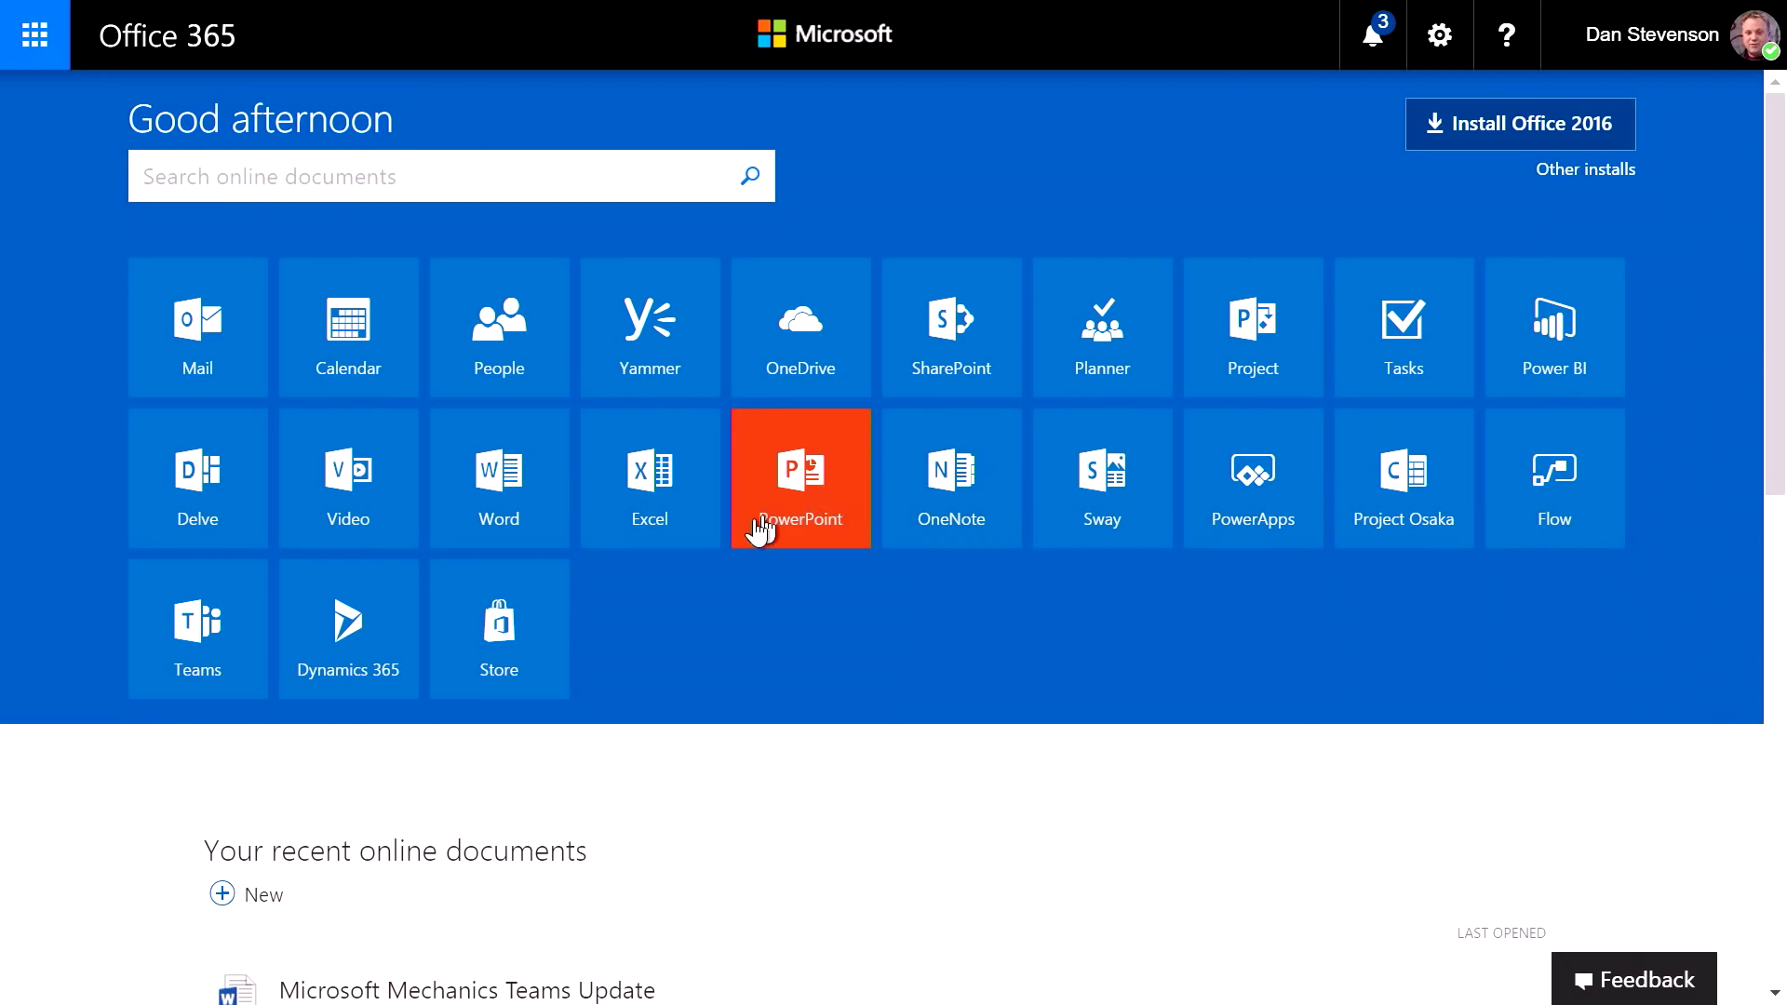
Step: Launch Microsoft Teams from the Office 365 home page and join the suggested public team Microsoft Mechanics
{"action": "left_click", "coordinate": [244, 588]}
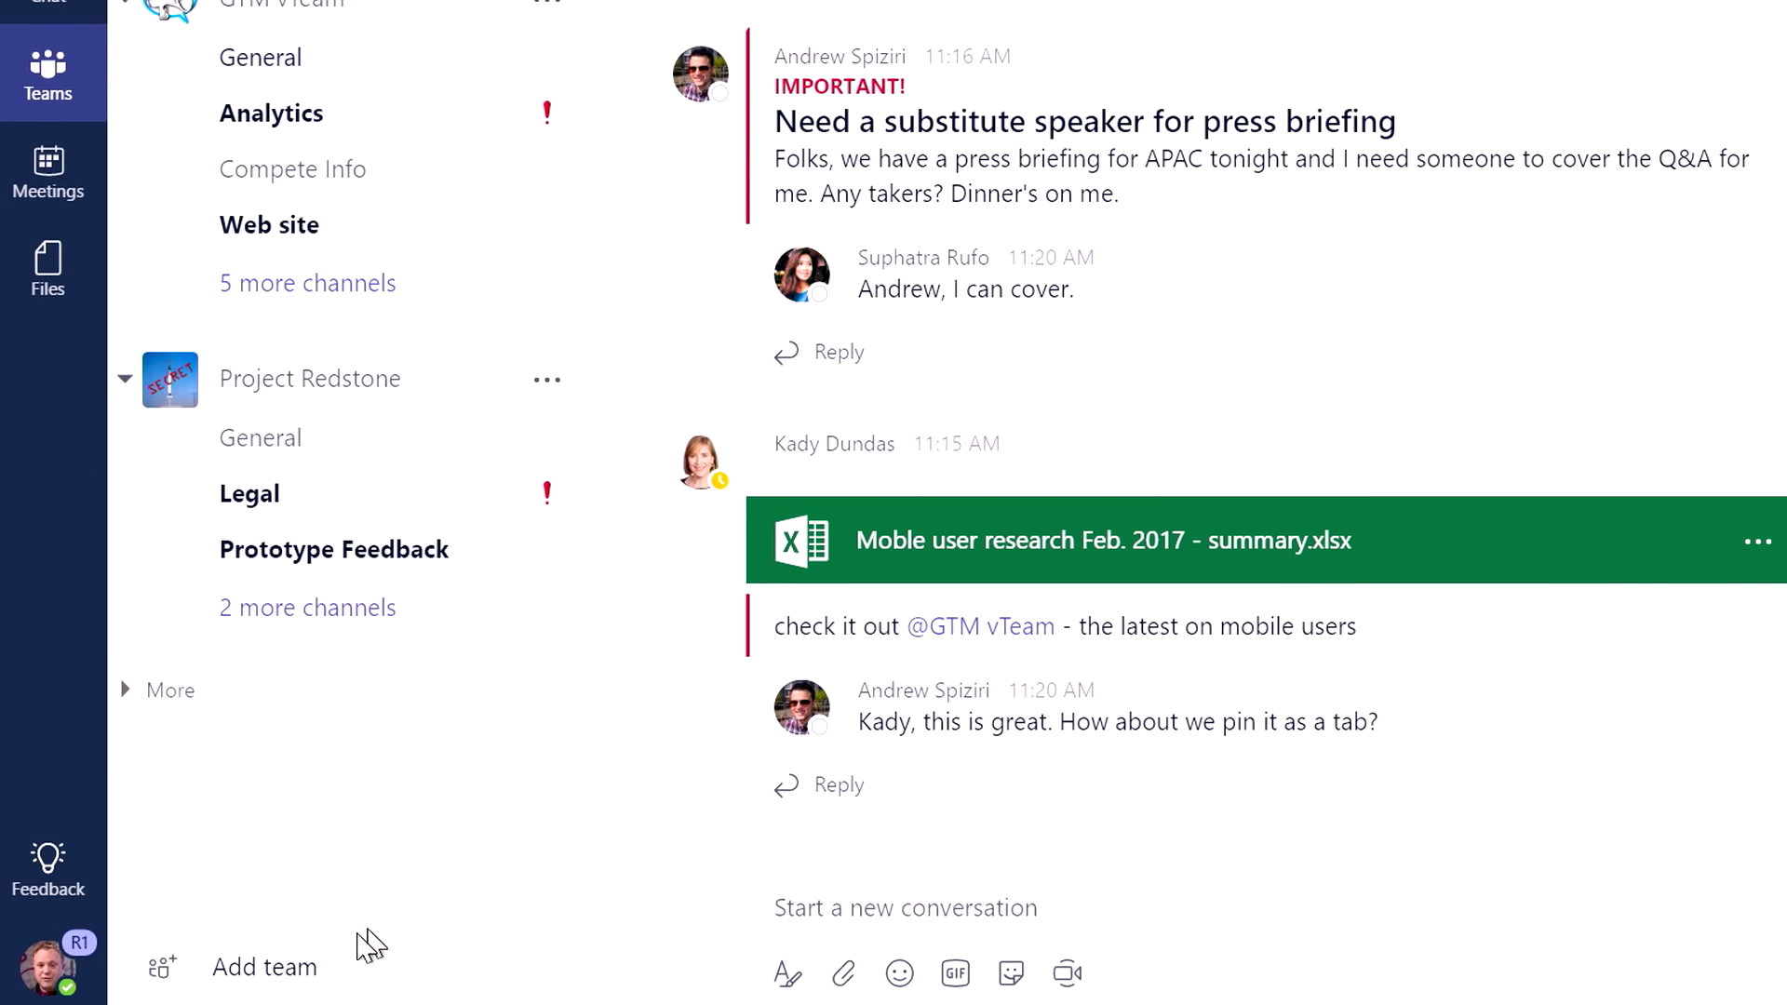
{"action": "left_click", "coordinate": [284, 979]}
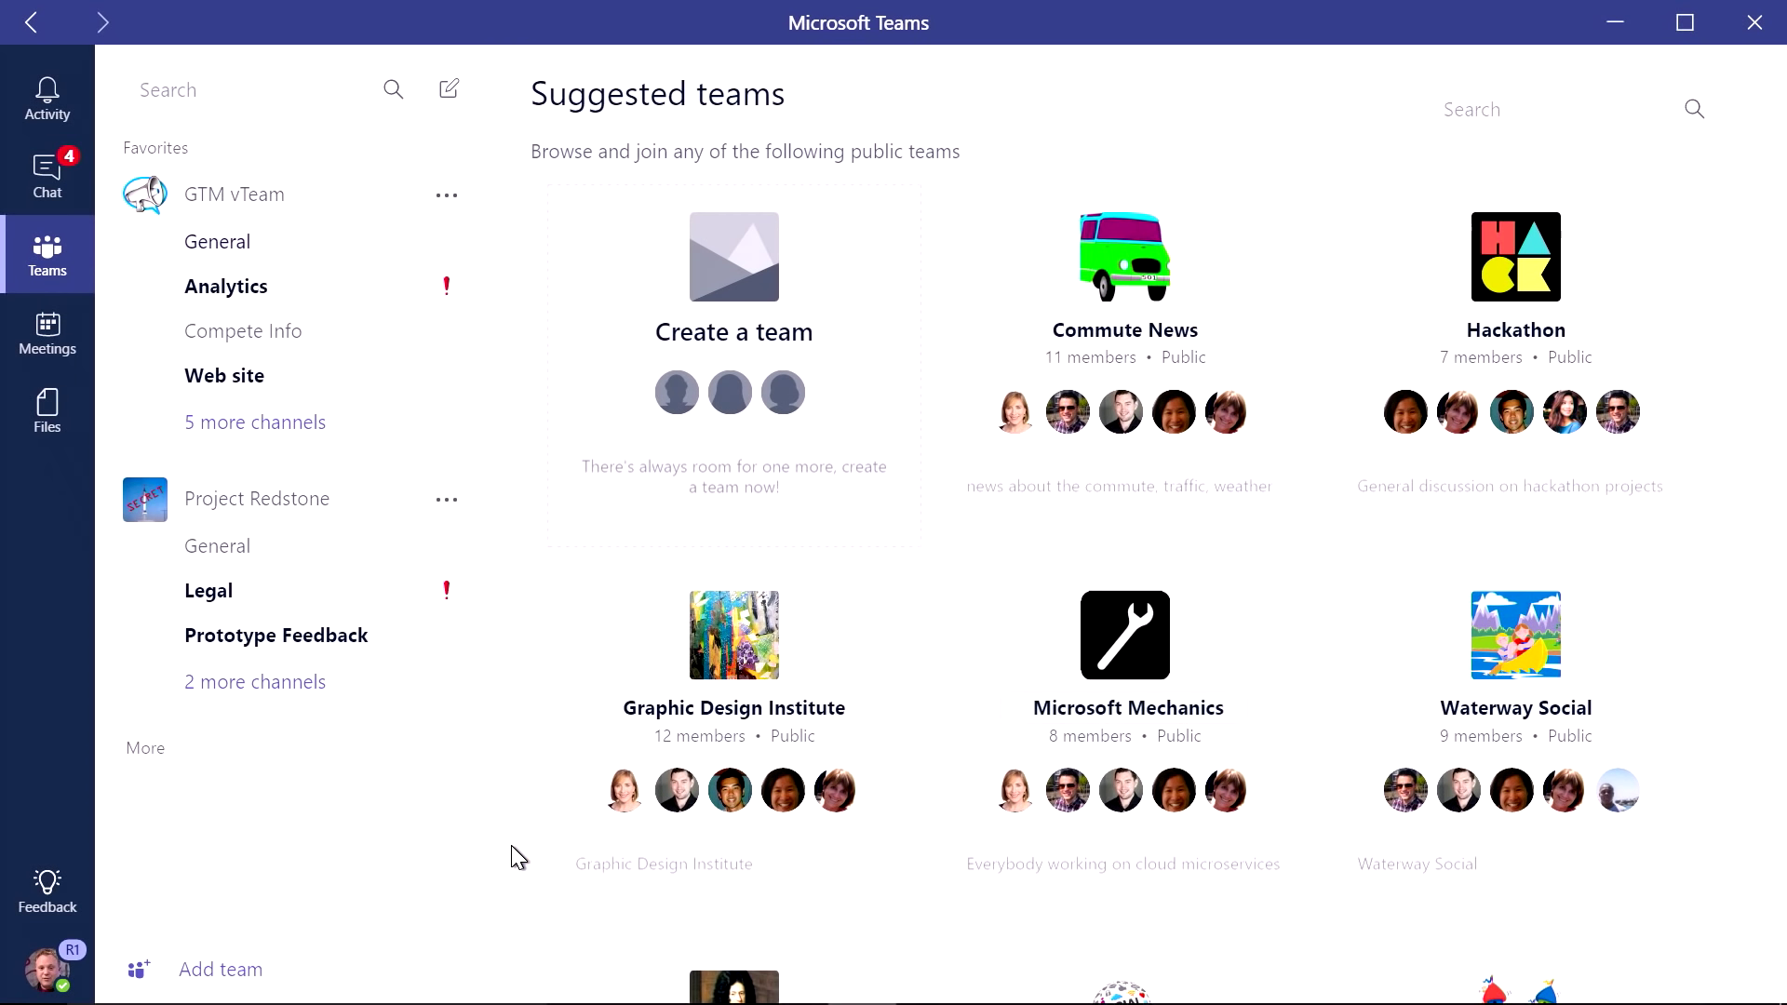
{"action": "mouse_move", "coordinate": [1140, 493]}
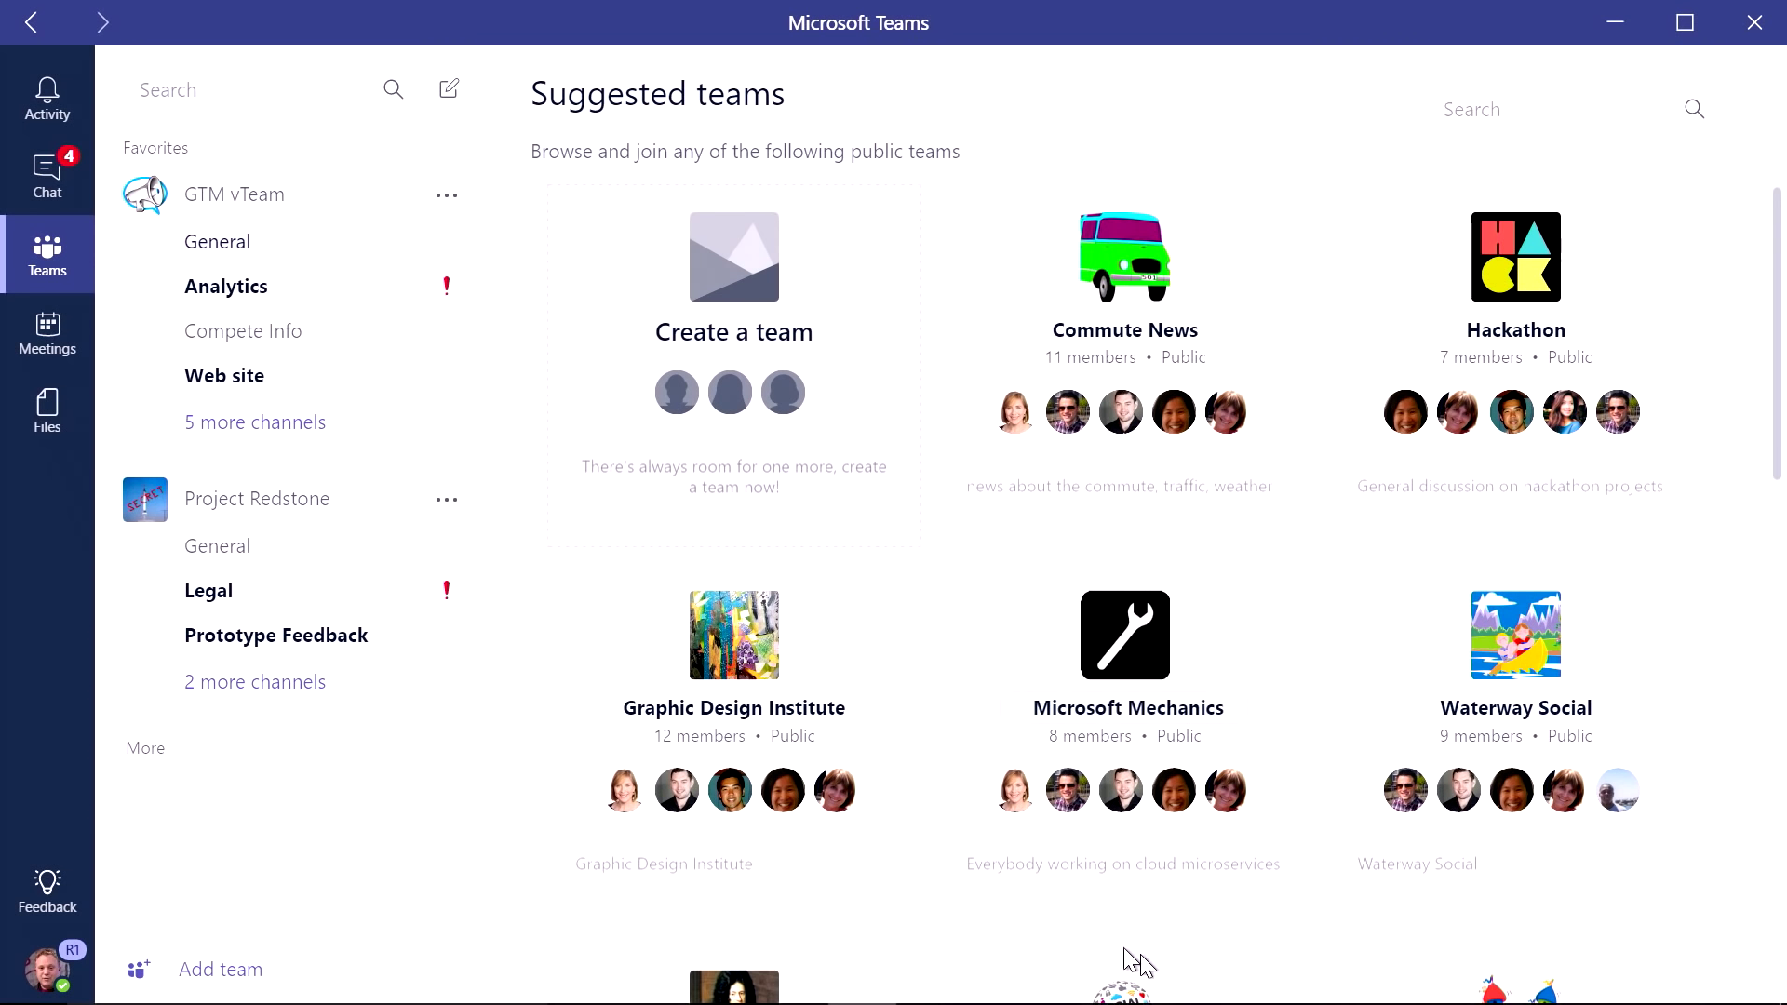
{"action": "left_click", "coordinate": [1070, 895]}
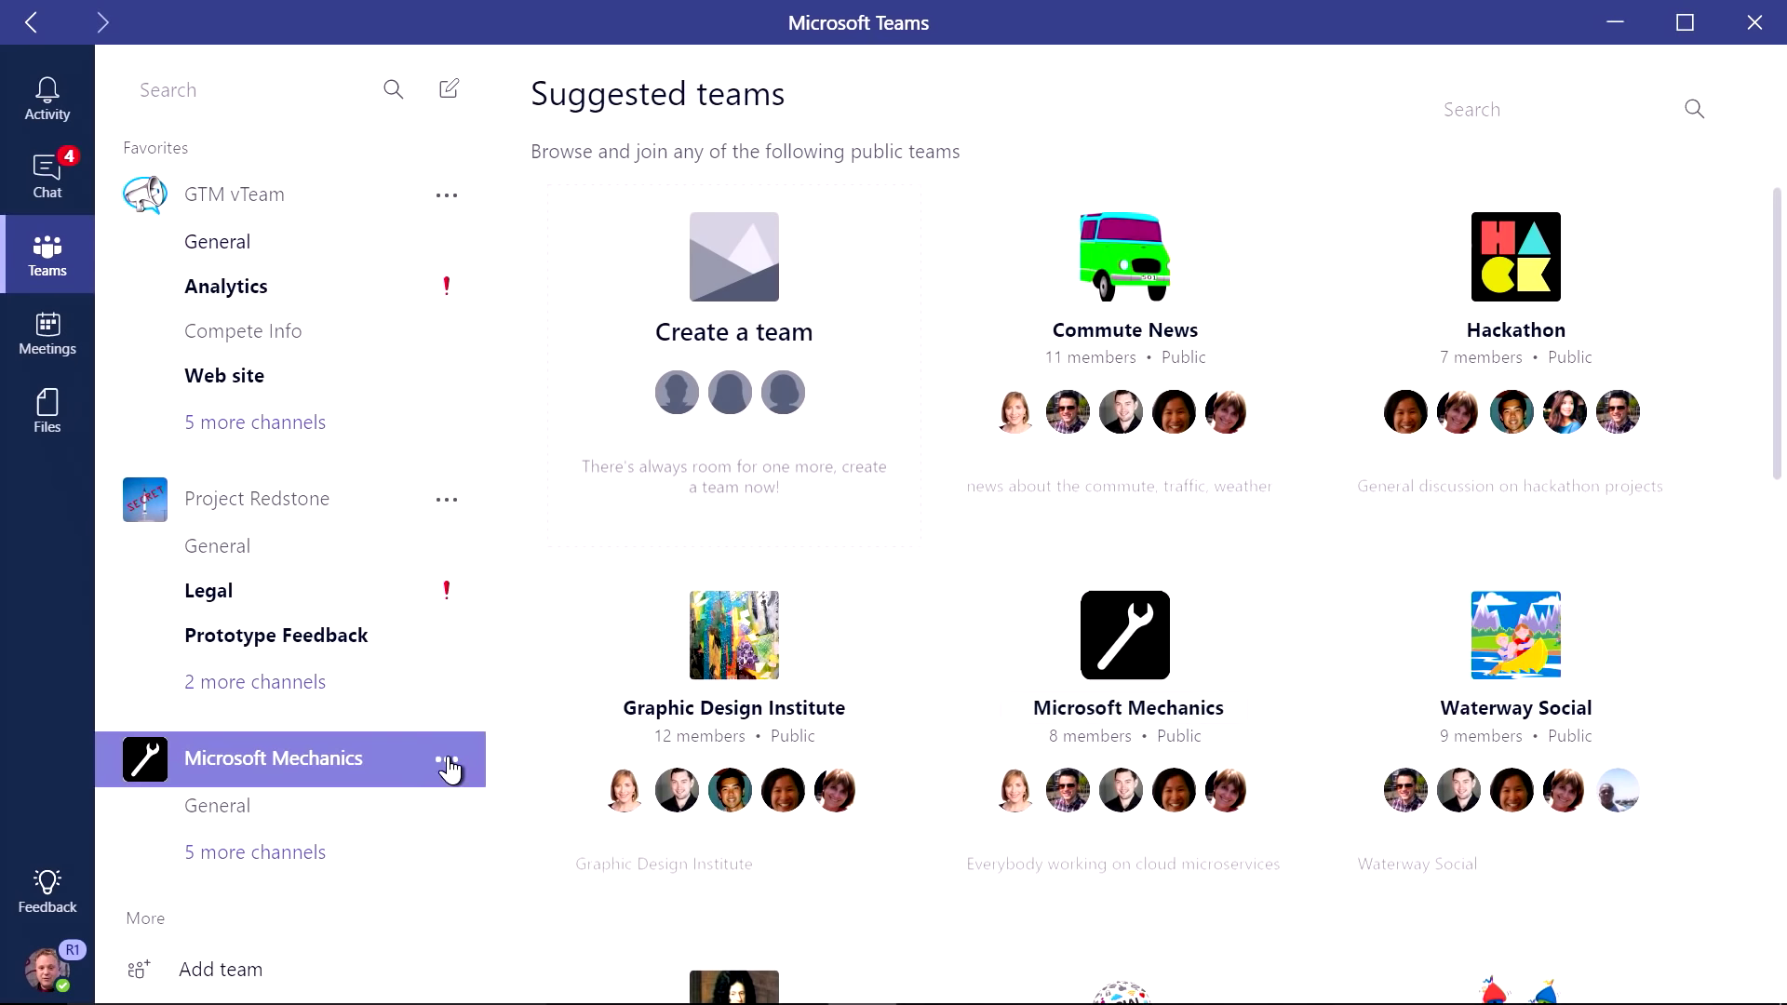
Step: Read back through the Microsoft Mechanics General channel's conversations and expand the full "Quick check on the analytics tag" post
{"action": "left_click", "coordinate": [215, 807]}
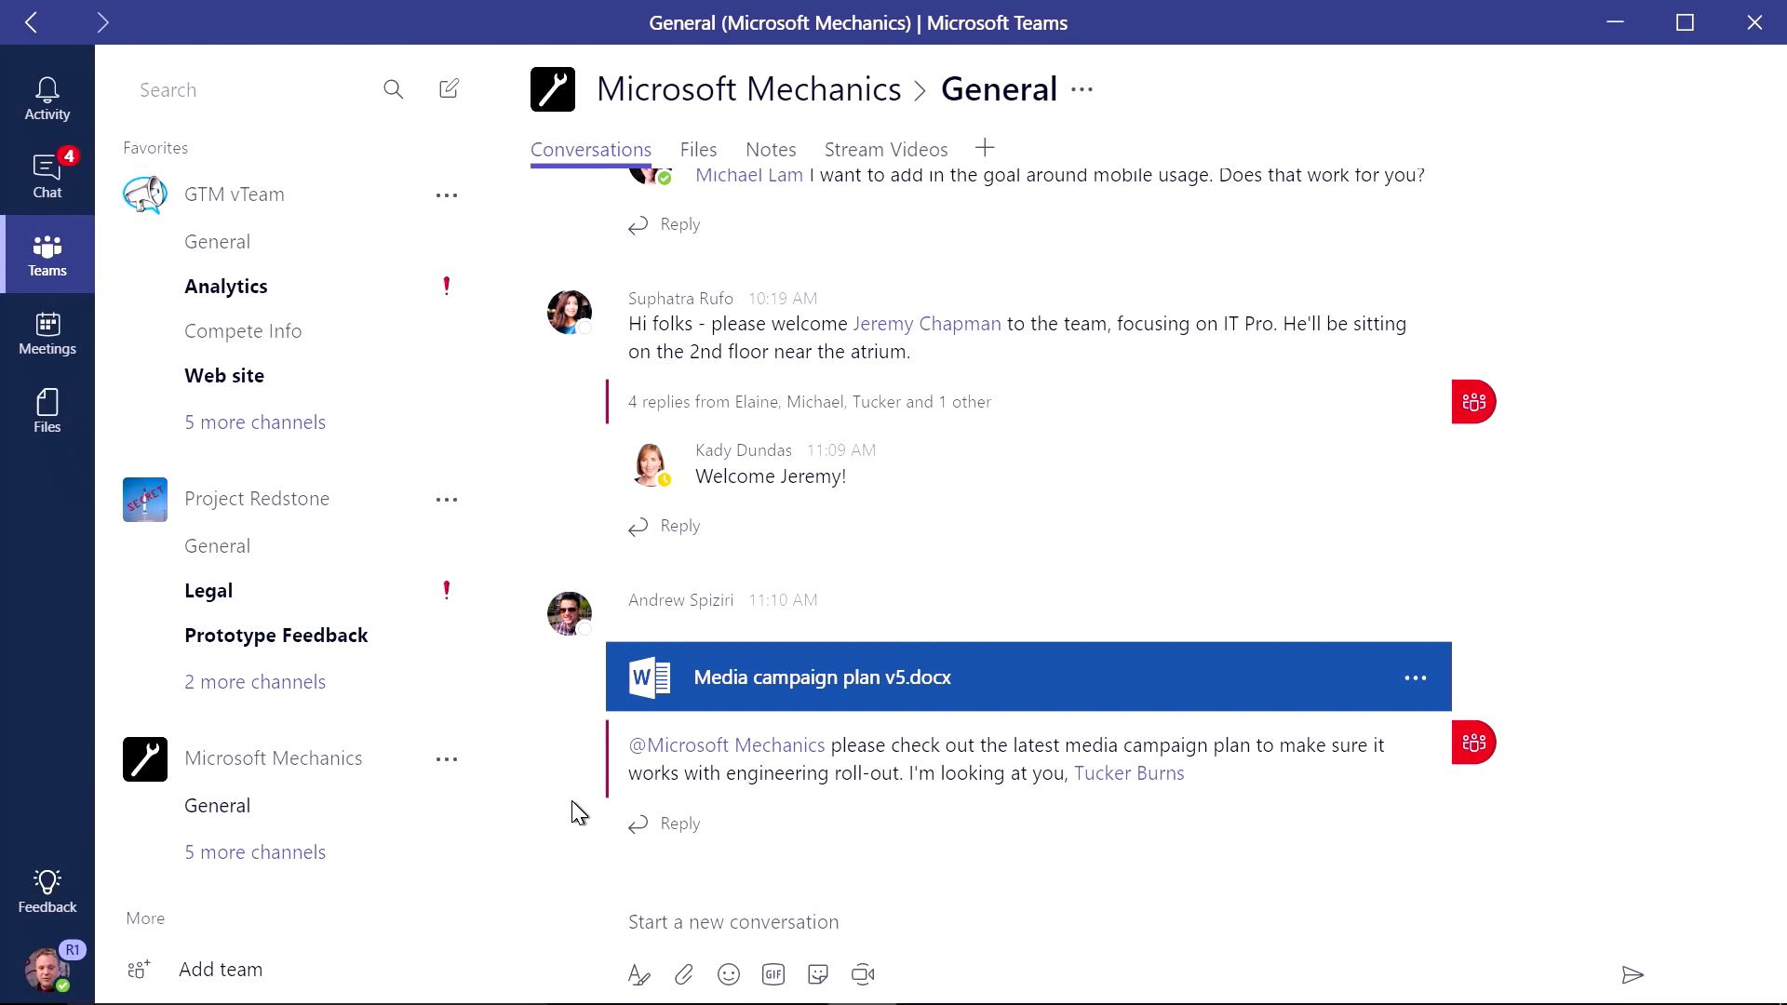
{"action": "scroll", "coordinate": [571, 800], "scroll_direction": "up", "scroll_amount": 2}
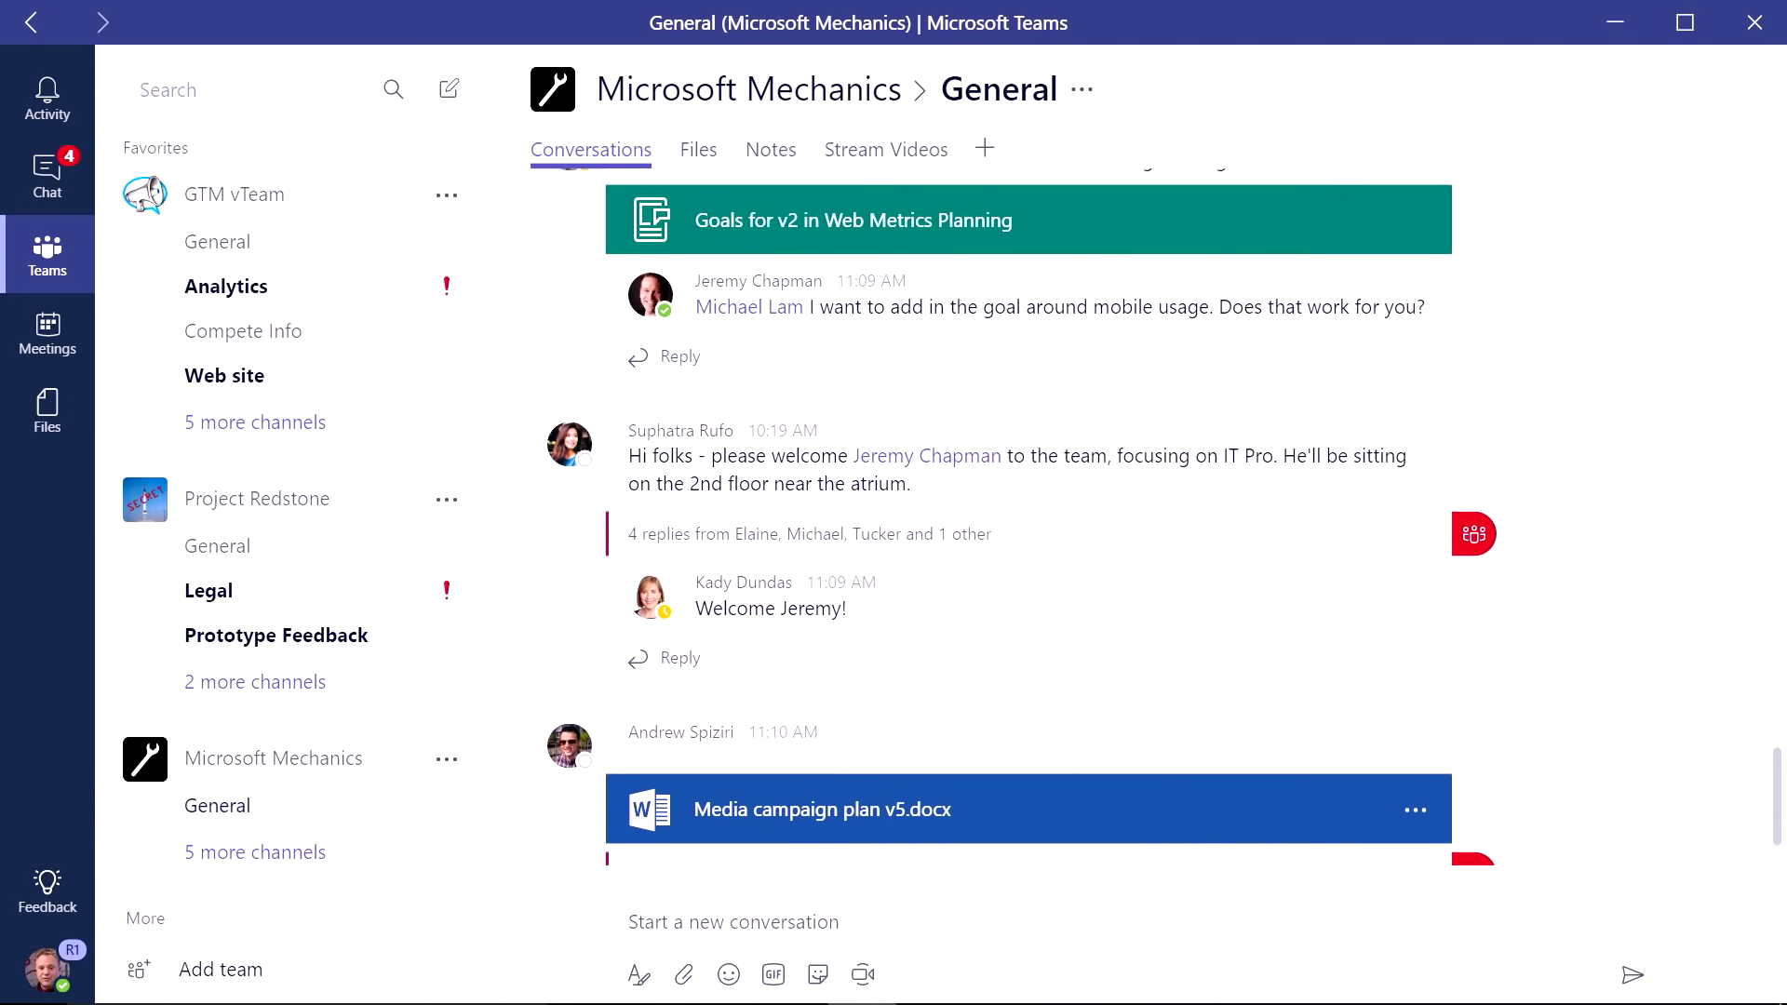
{"action": "scroll", "coordinate": [1165, 511], "scroll_direction": "up", "scroll_amount": 2}
{"action": "left_click", "coordinate": [809, 628]}
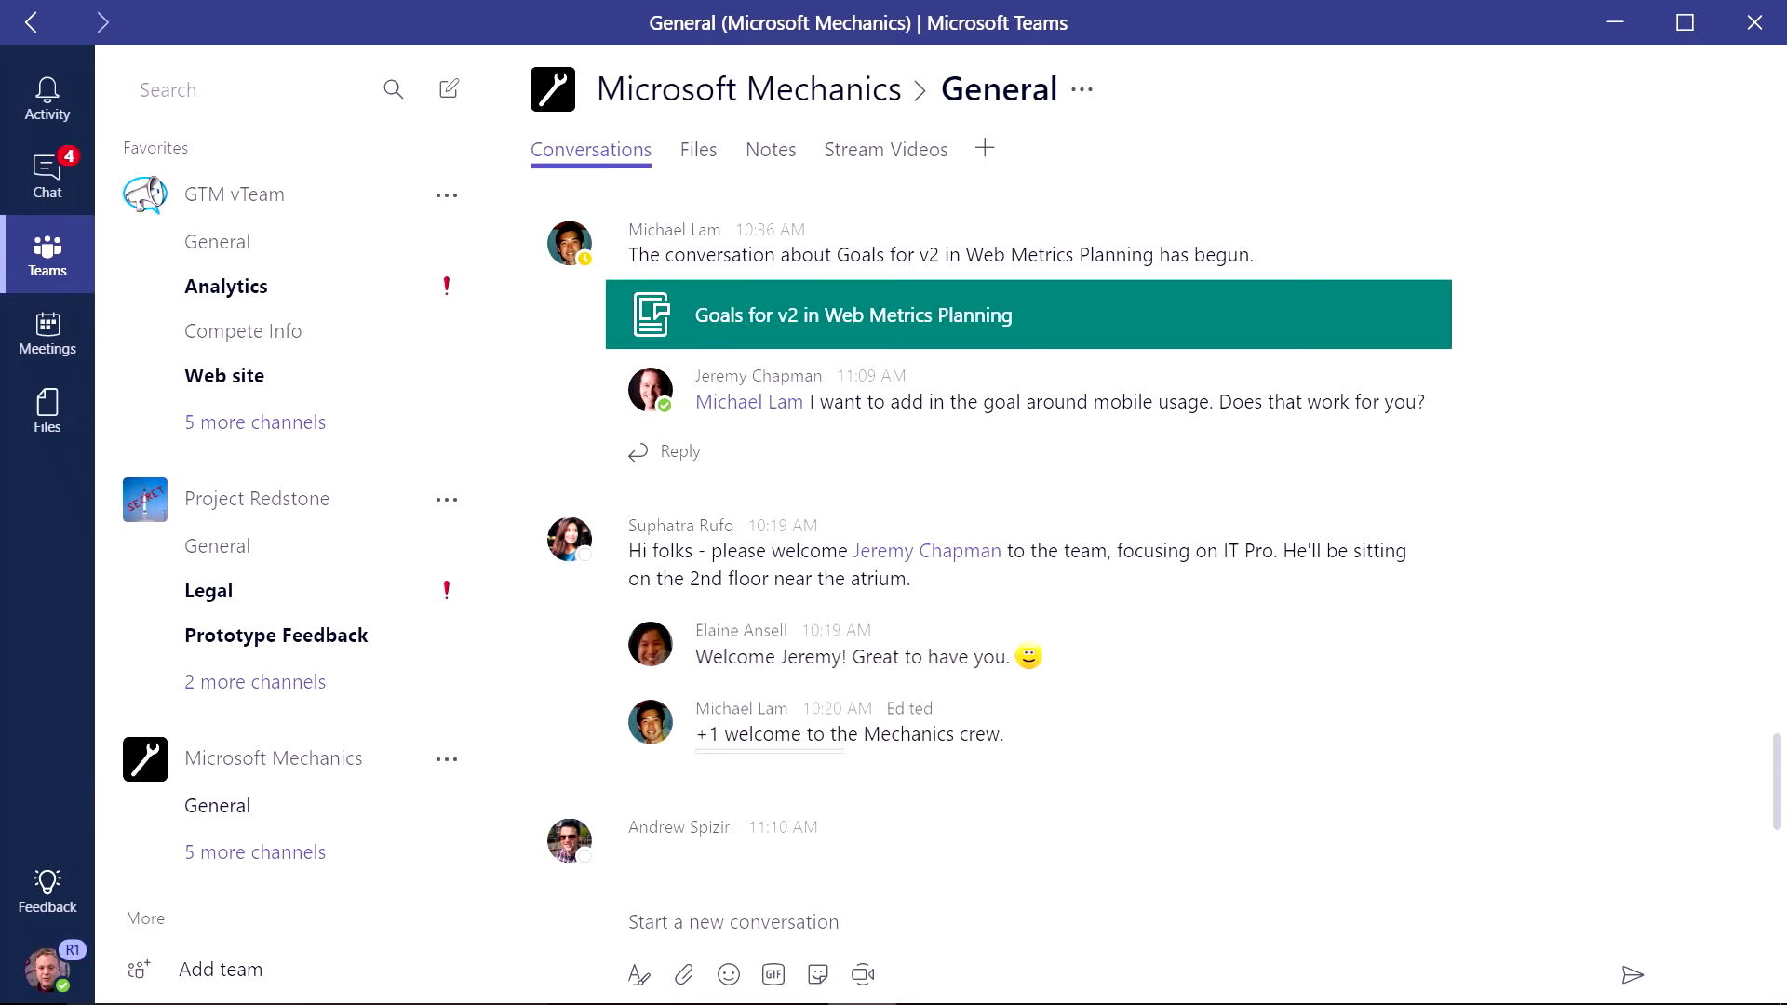
{"action": "scroll", "coordinate": [1050, 505], "scroll_direction": "up", "scroll_amount": 3}
{"action": "scroll", "coordinate": [1164, 516], "scroll_direction": "up", "scroll_amount": 8}
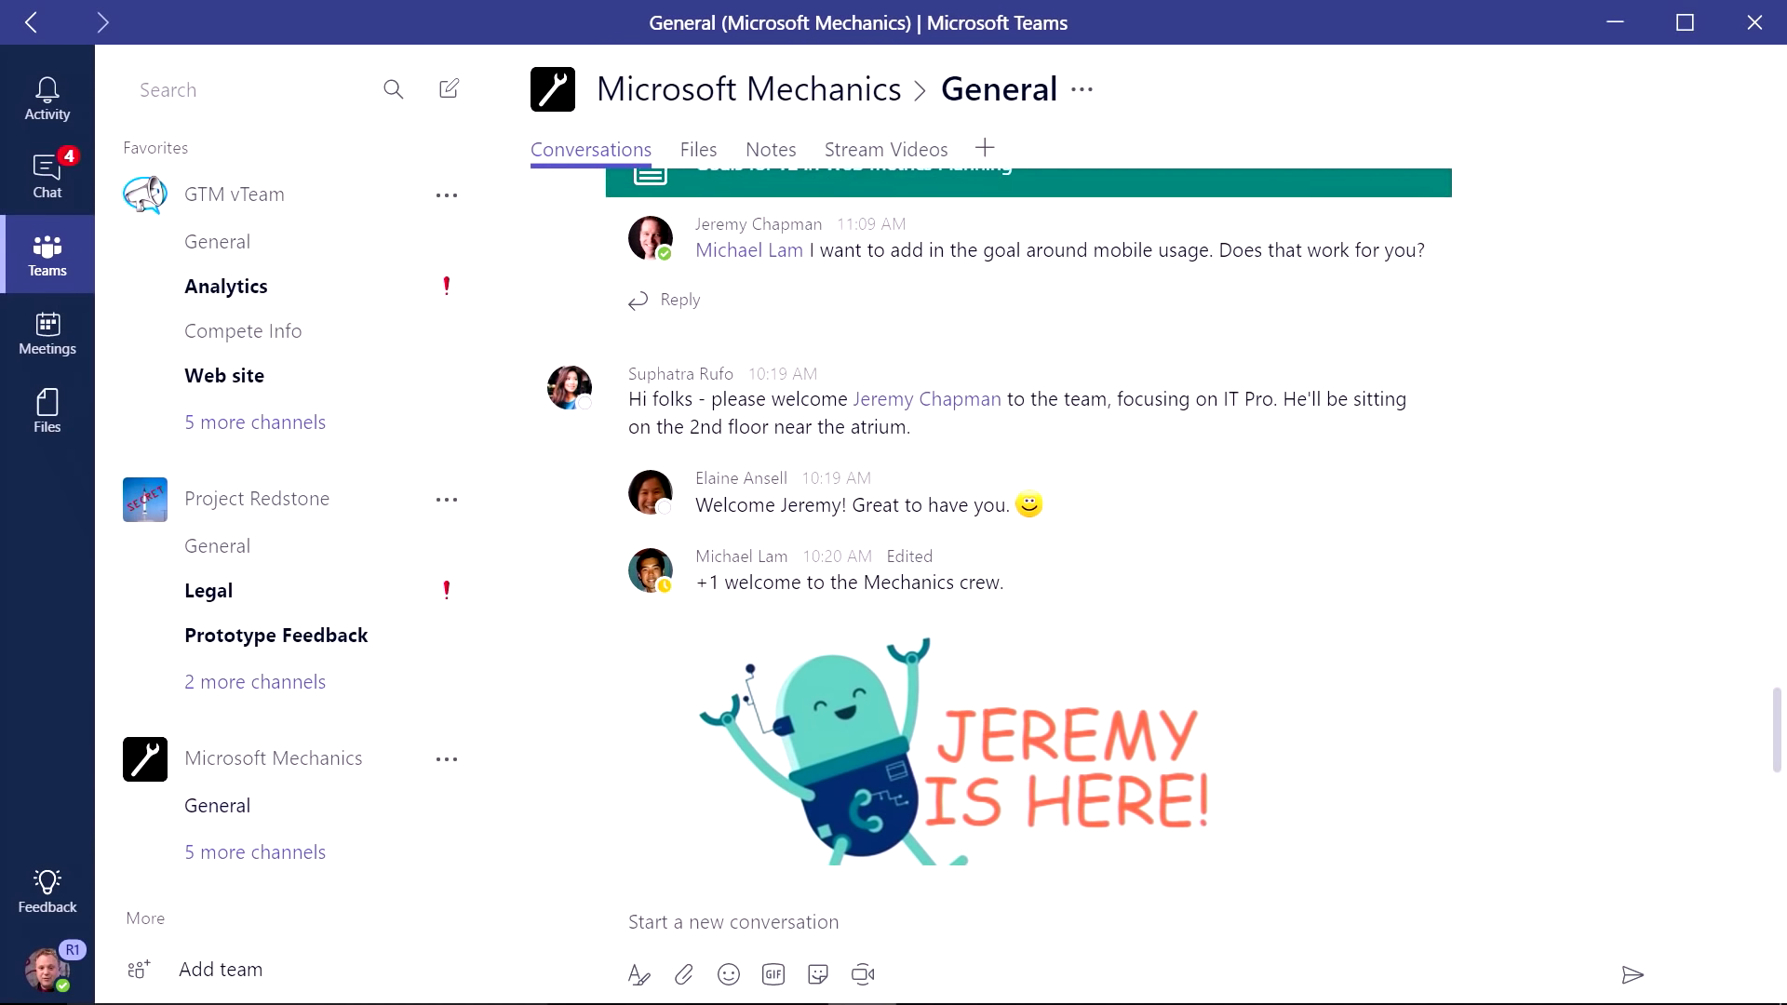
{"action": "scroll", "coordinate": [978, 517], "scroll_direction": "up", "scroll_amount": 3}
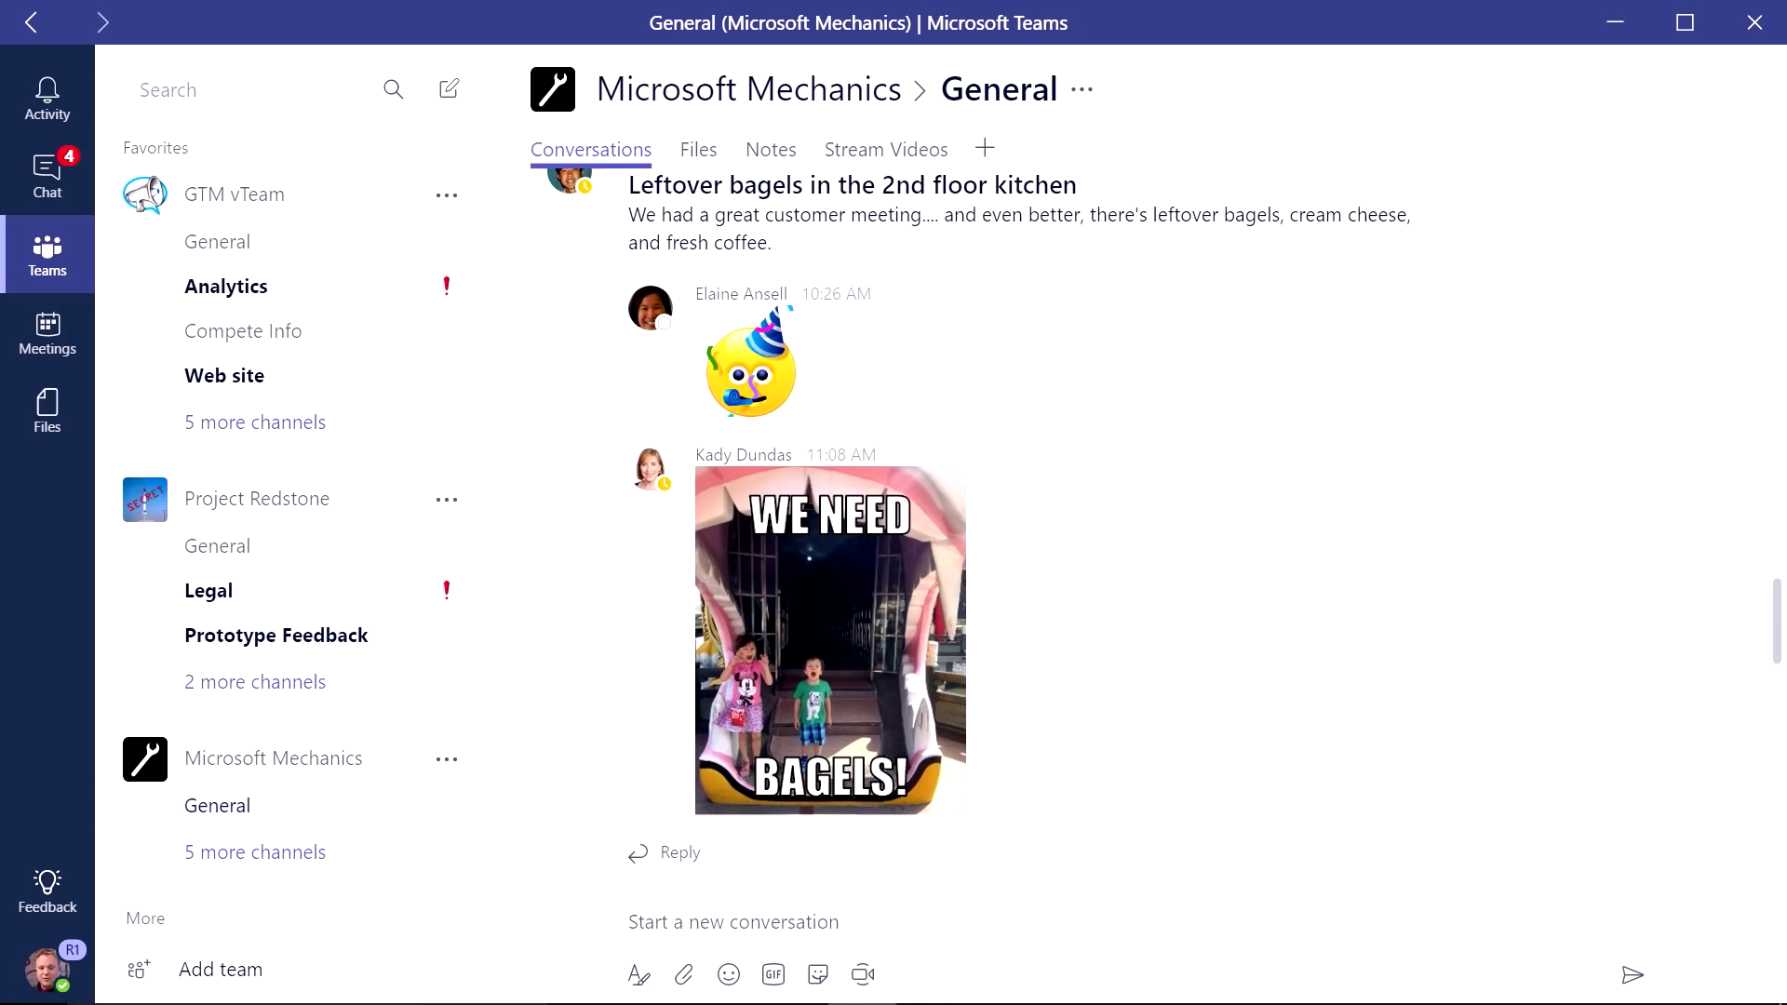
{"action": "scroll", "coordinate": [1164, 516], "scroll_direction": "up", "scroll_amount": 6}
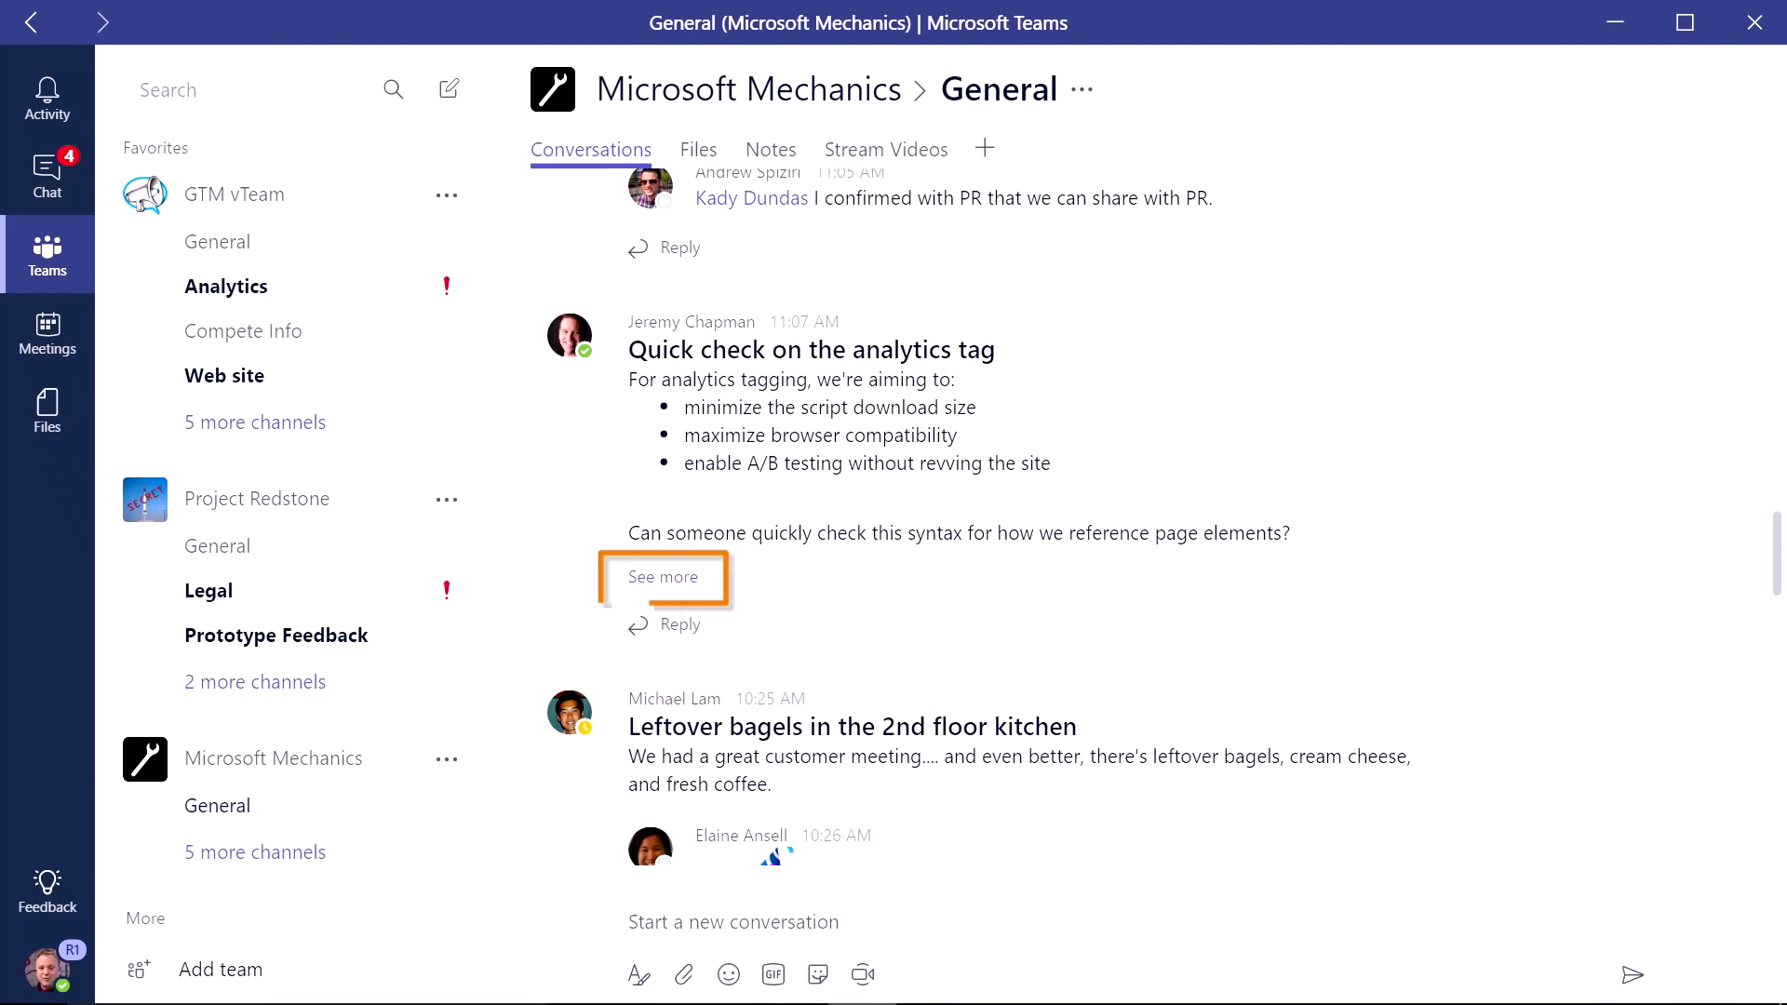
{"action": "left_click", "coordinate": [662, 577]}
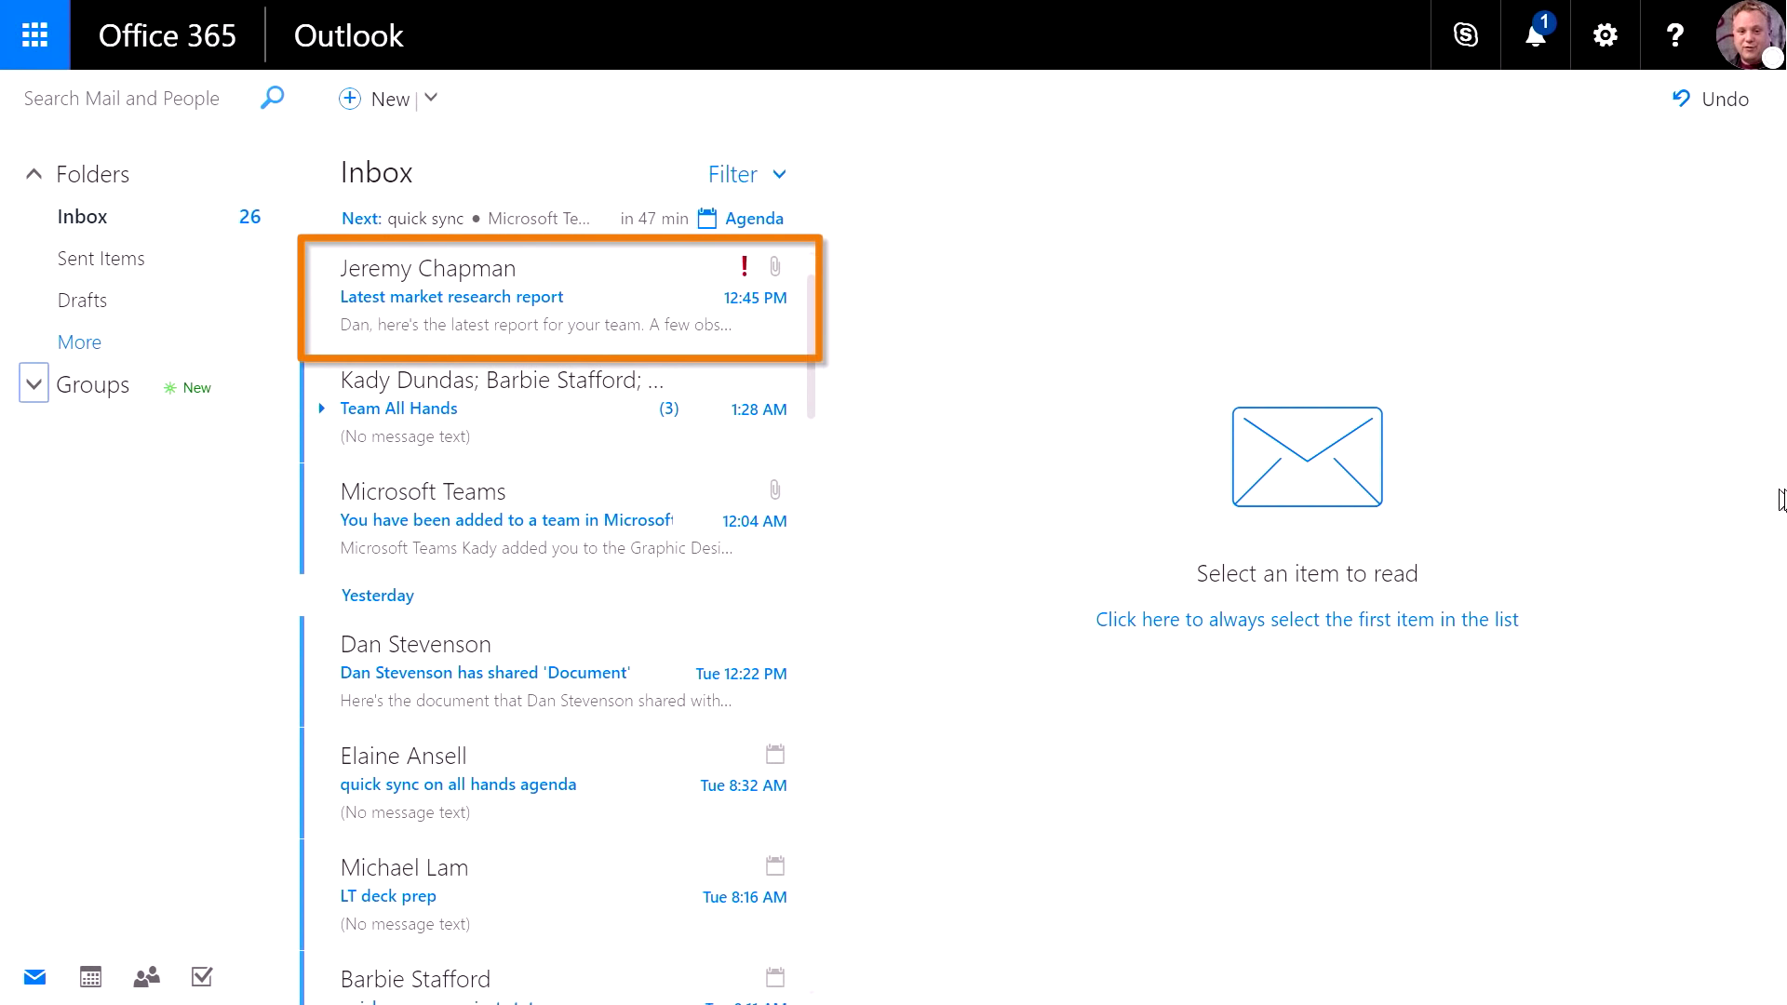
Step: Open the "Latest market research report" email in Outlook, and copy the Microsoft Mechanics General channel's email address in Teams
{"action": "left_click", "coordinate": [578, 264]}
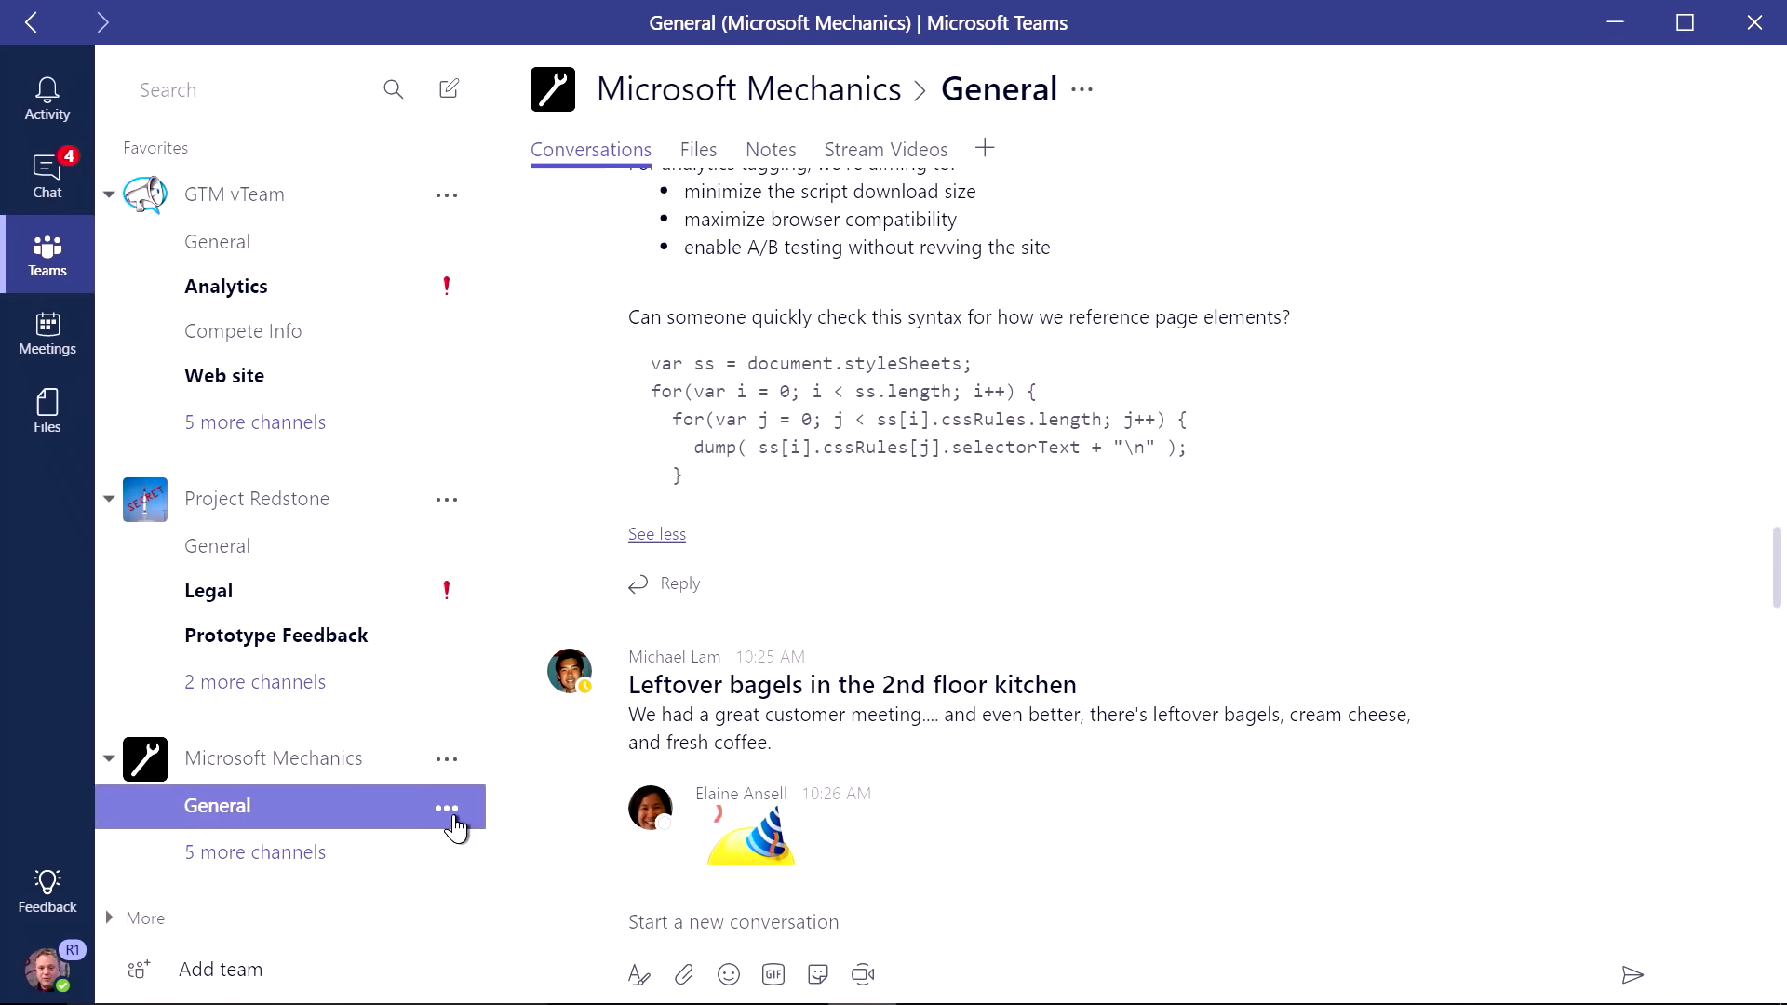
{"action": "left_click", "coordinate": [446, 808]}
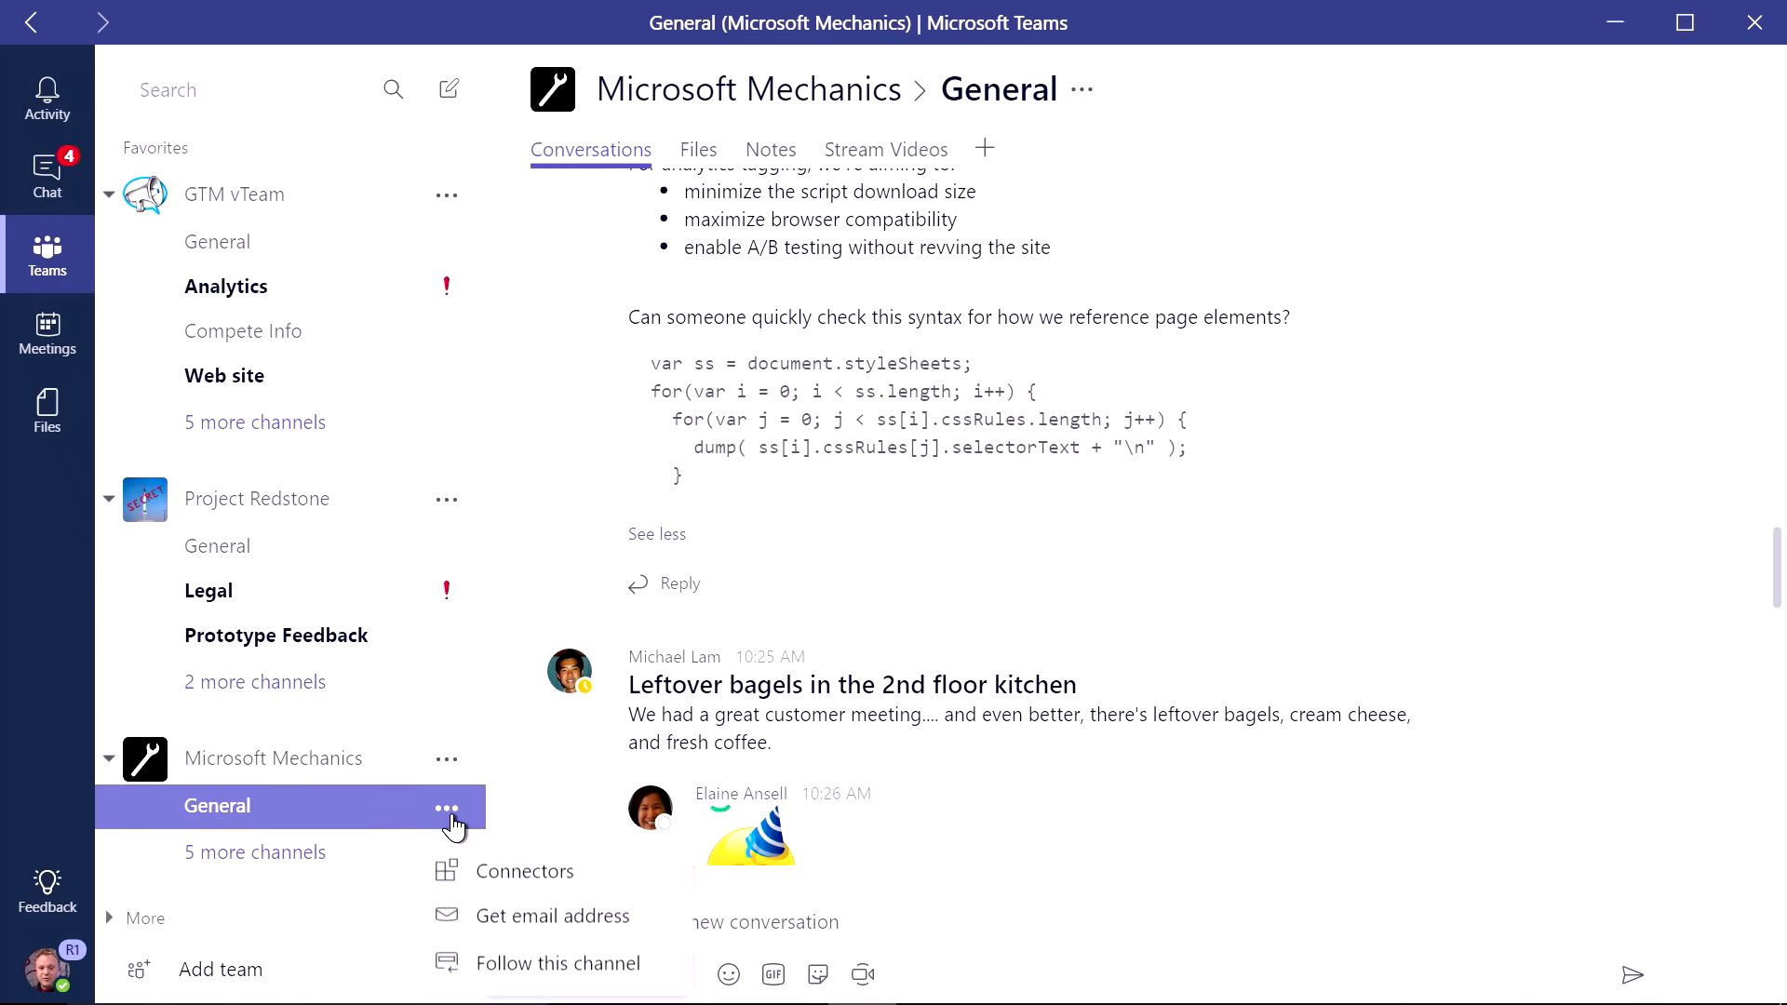
{"action": "left_click", "coordinate": [529, 918]}
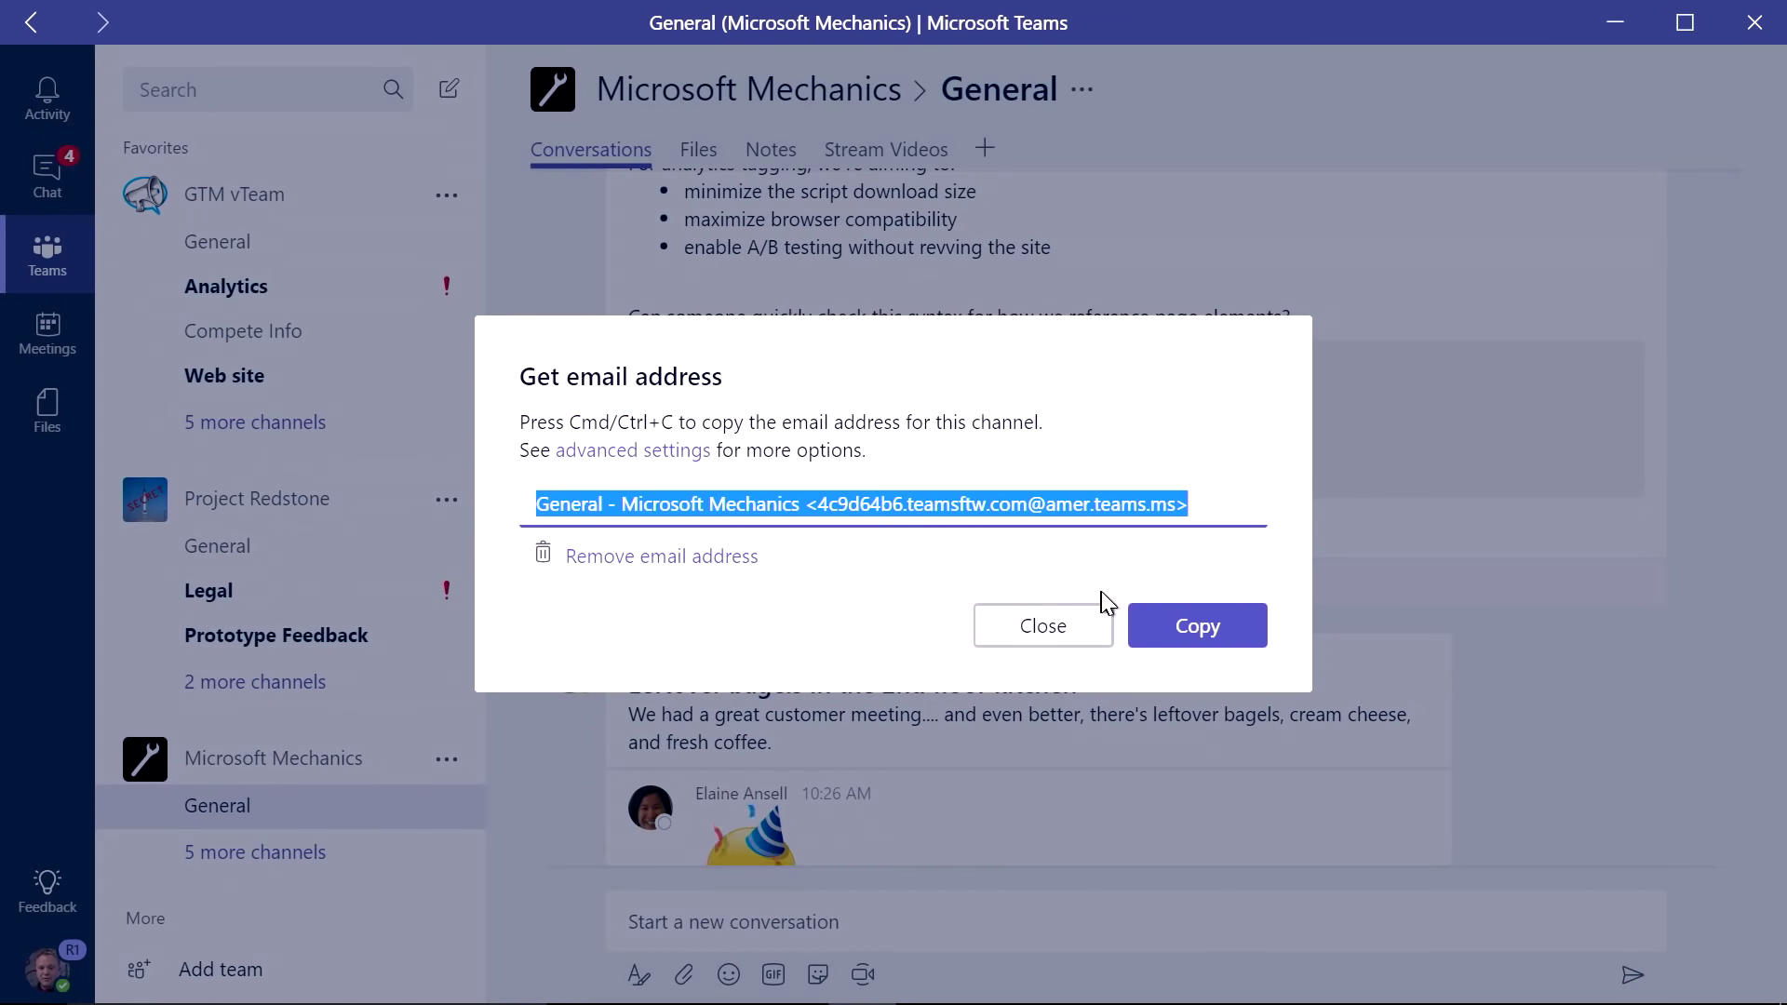
{"action": "left_click", "coordinate": [1210, 629]}
{"action": "left_click", "coordinate": [1078, 637]}
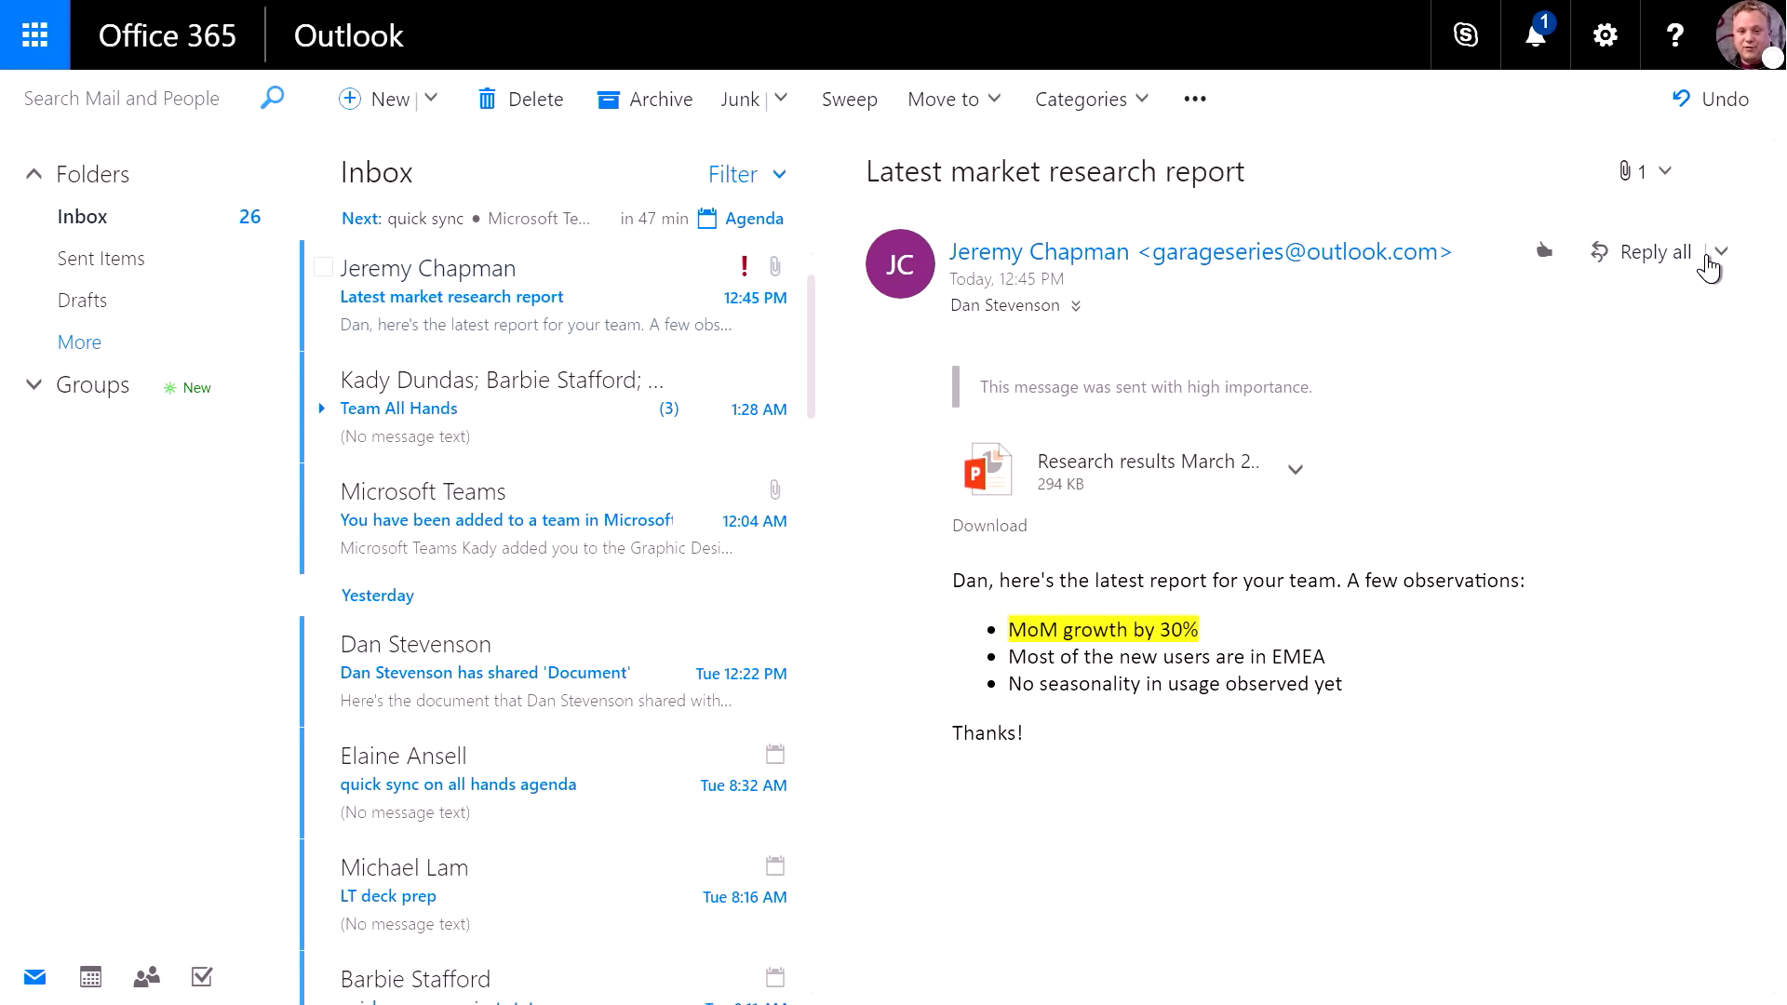
Step: Forward the market research email from Outlook to the copied channel address with the note "FYI", and expand its post in Teams
{"action": "left_click", "coordinate": [1721, 254]}
{"action": "left_click", "coordinate": [1638, 378]}
{"action": "left_click", "coordinate": [1164, 175]}
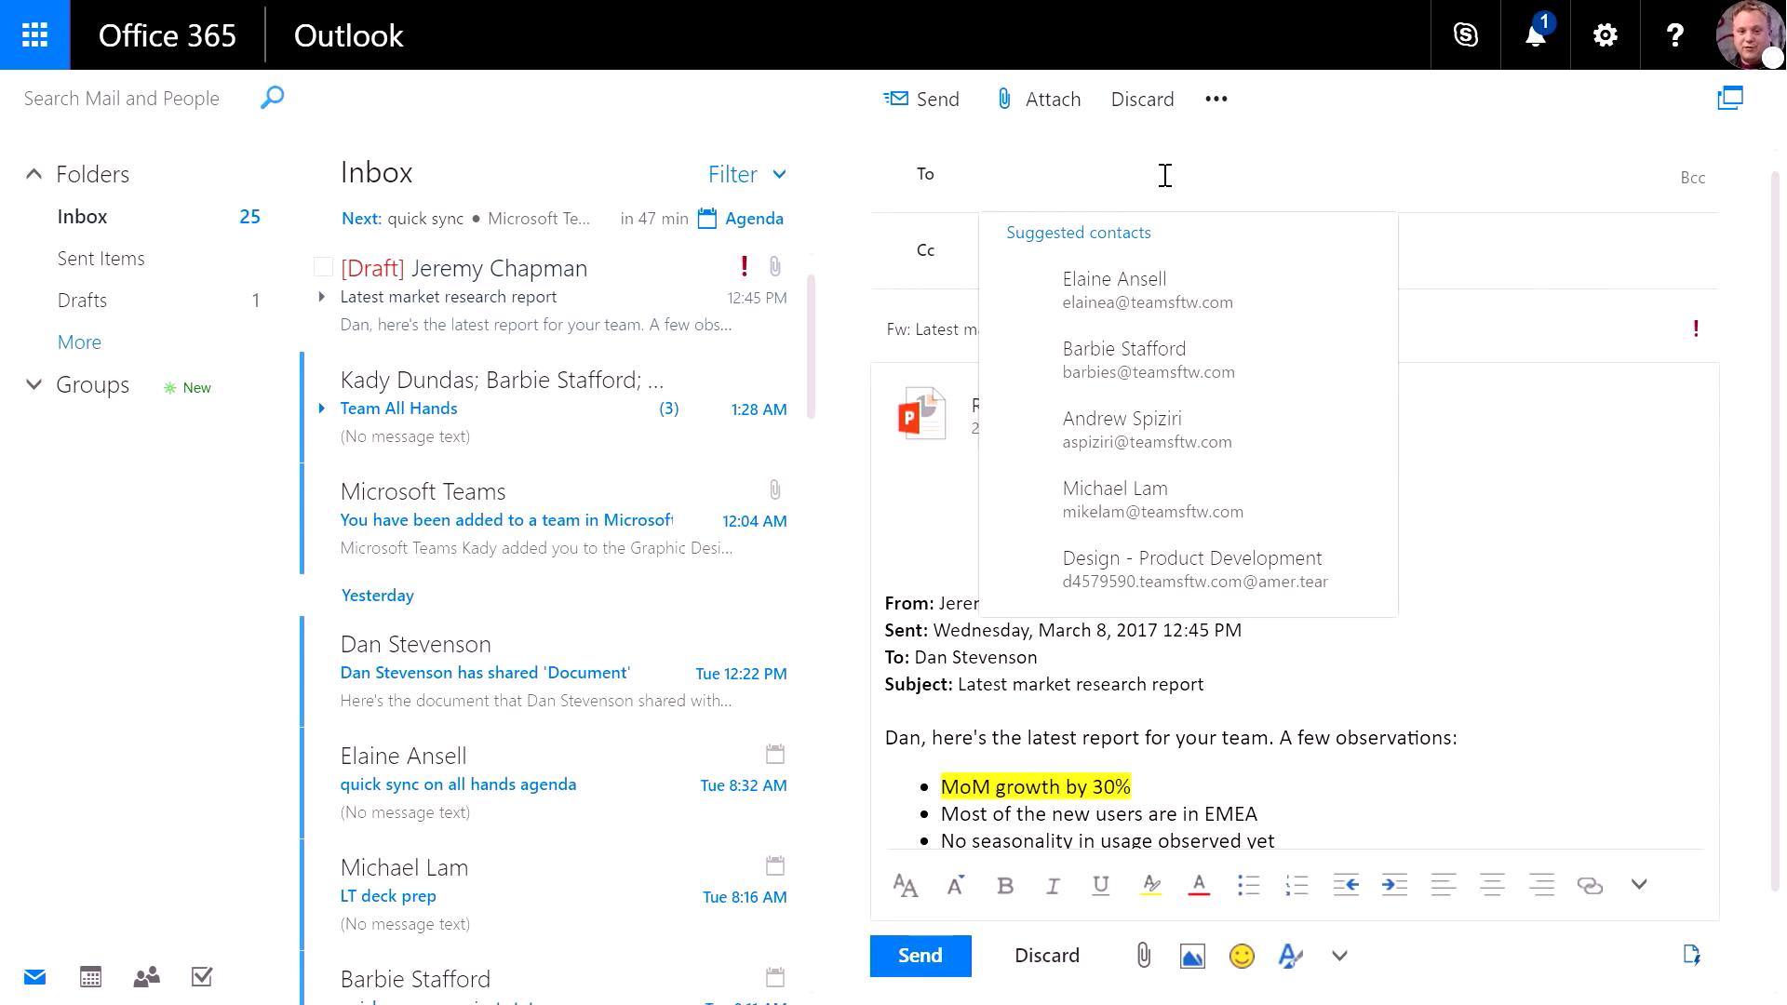
{"action": "key", "text": "ctrl+v"}
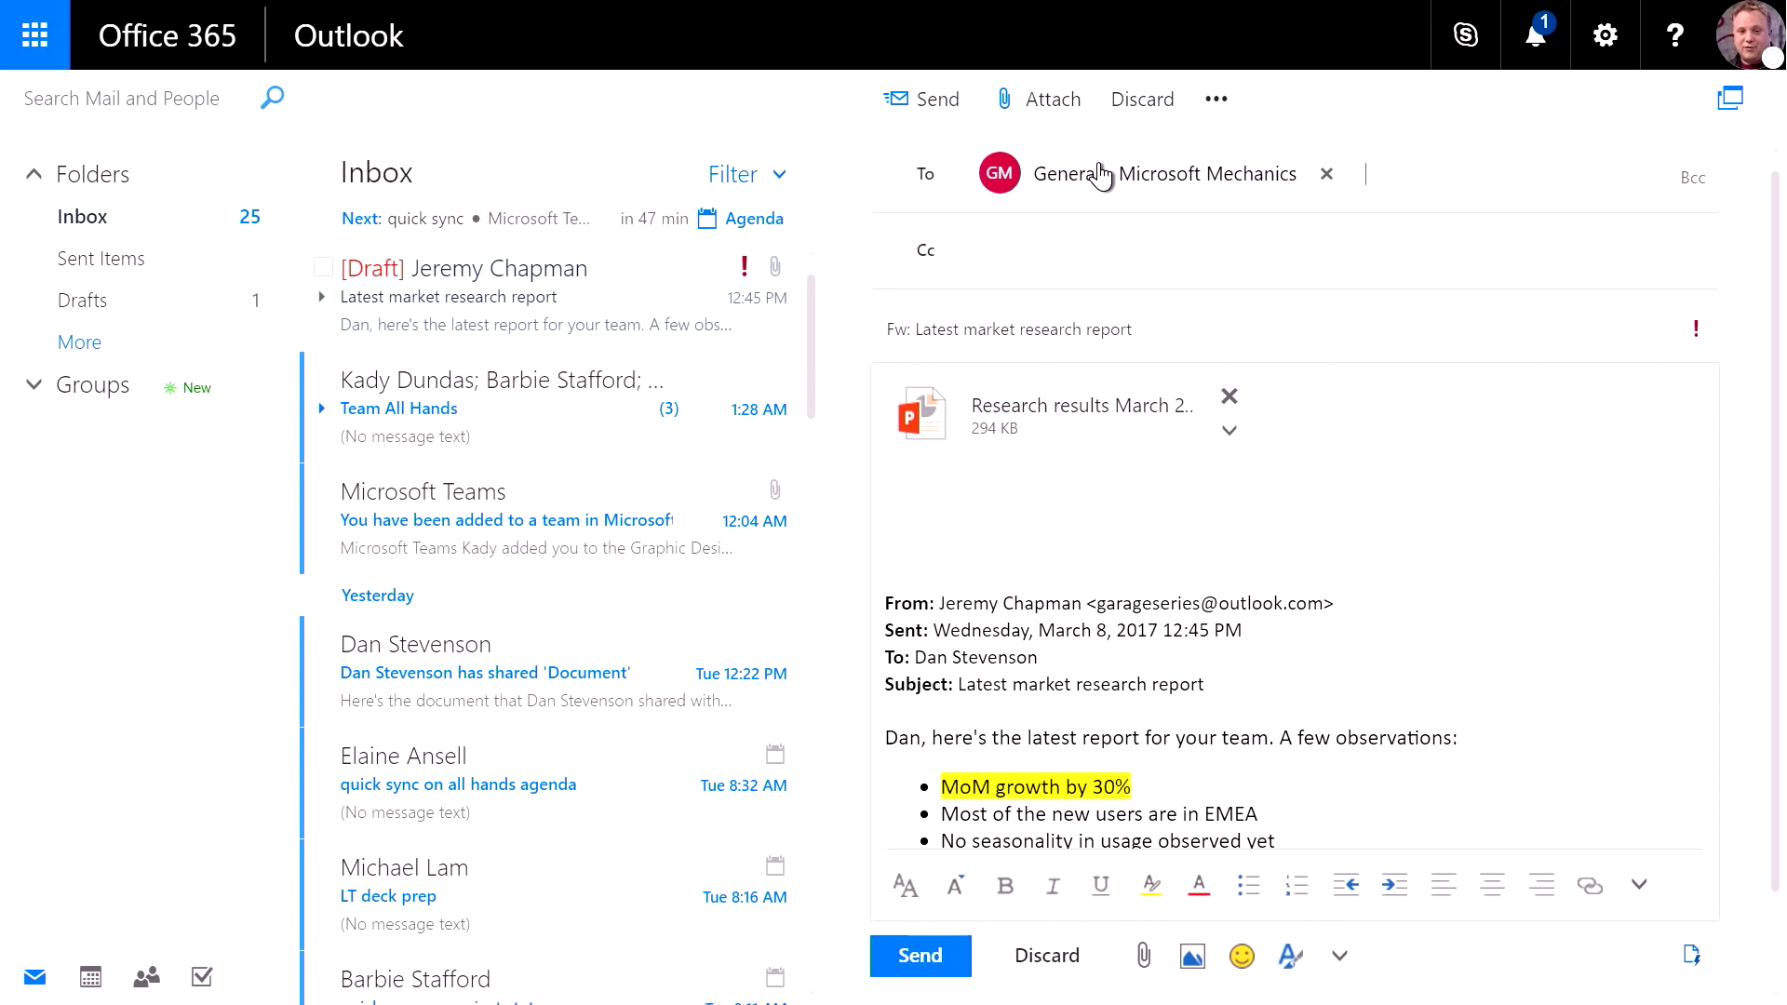
{"action": "left_click", "coordinate": [1029, 510]}
{"action": "key", "text": "Delete"}
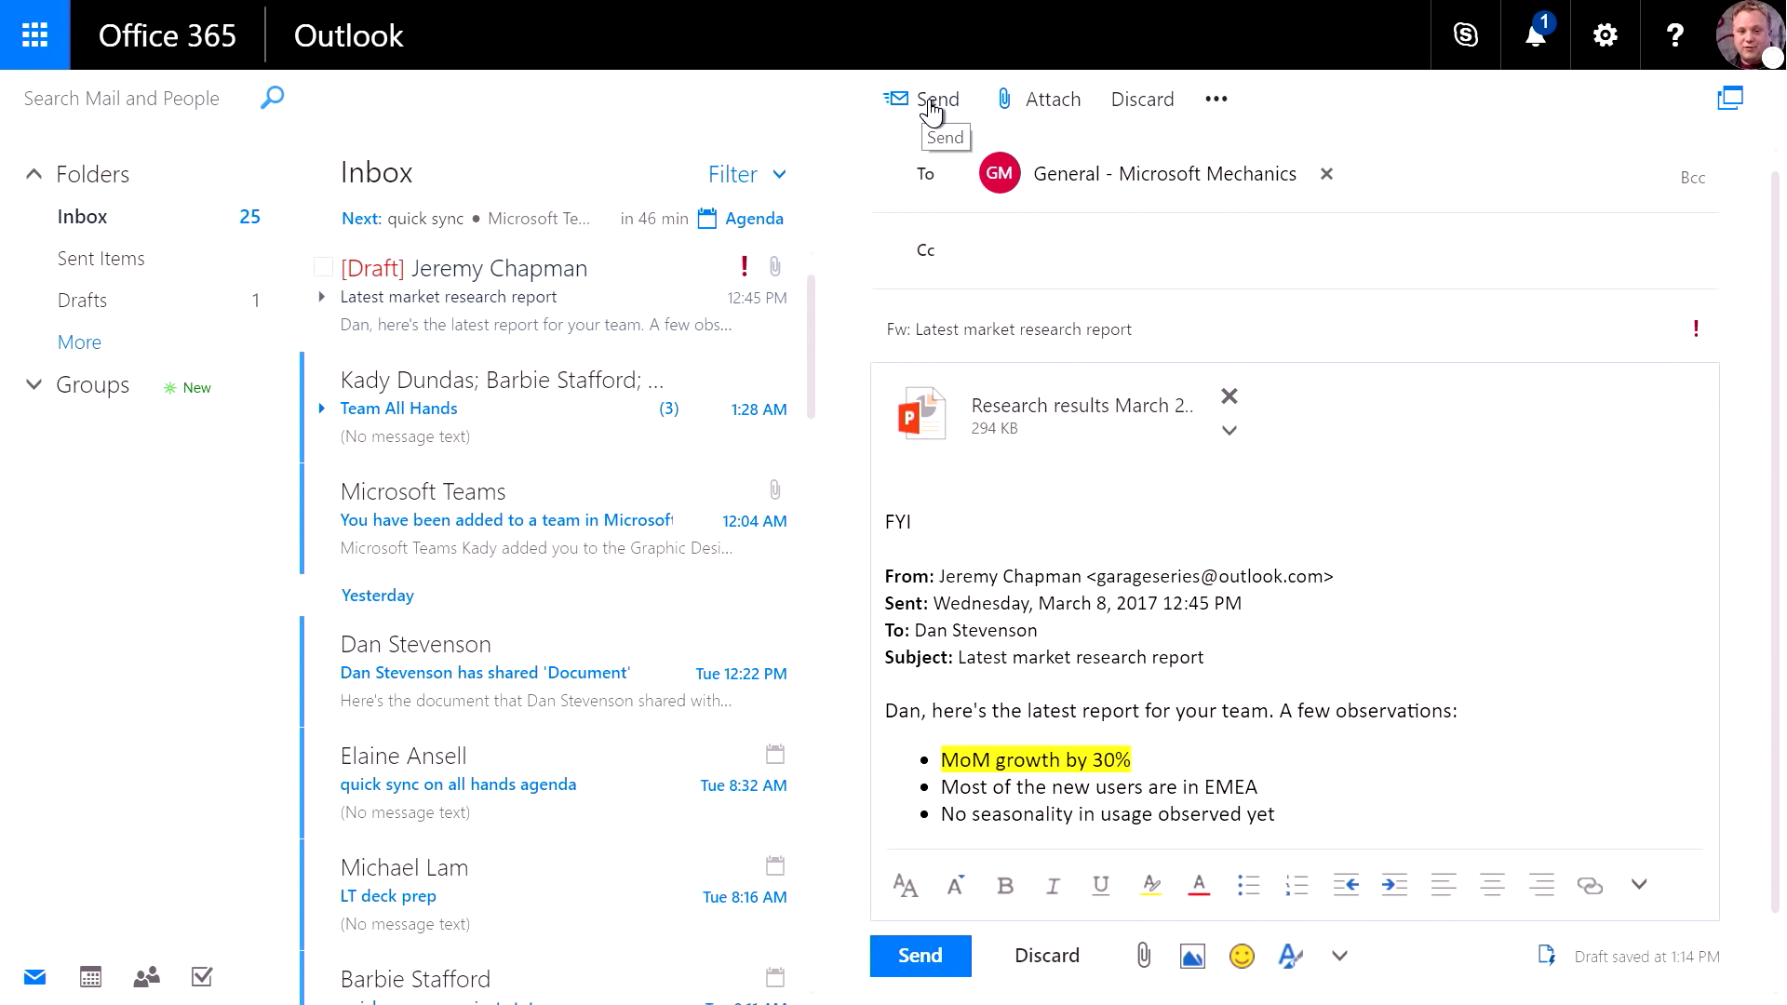
{"action": "left_click", "coordinate": [931, 100]}
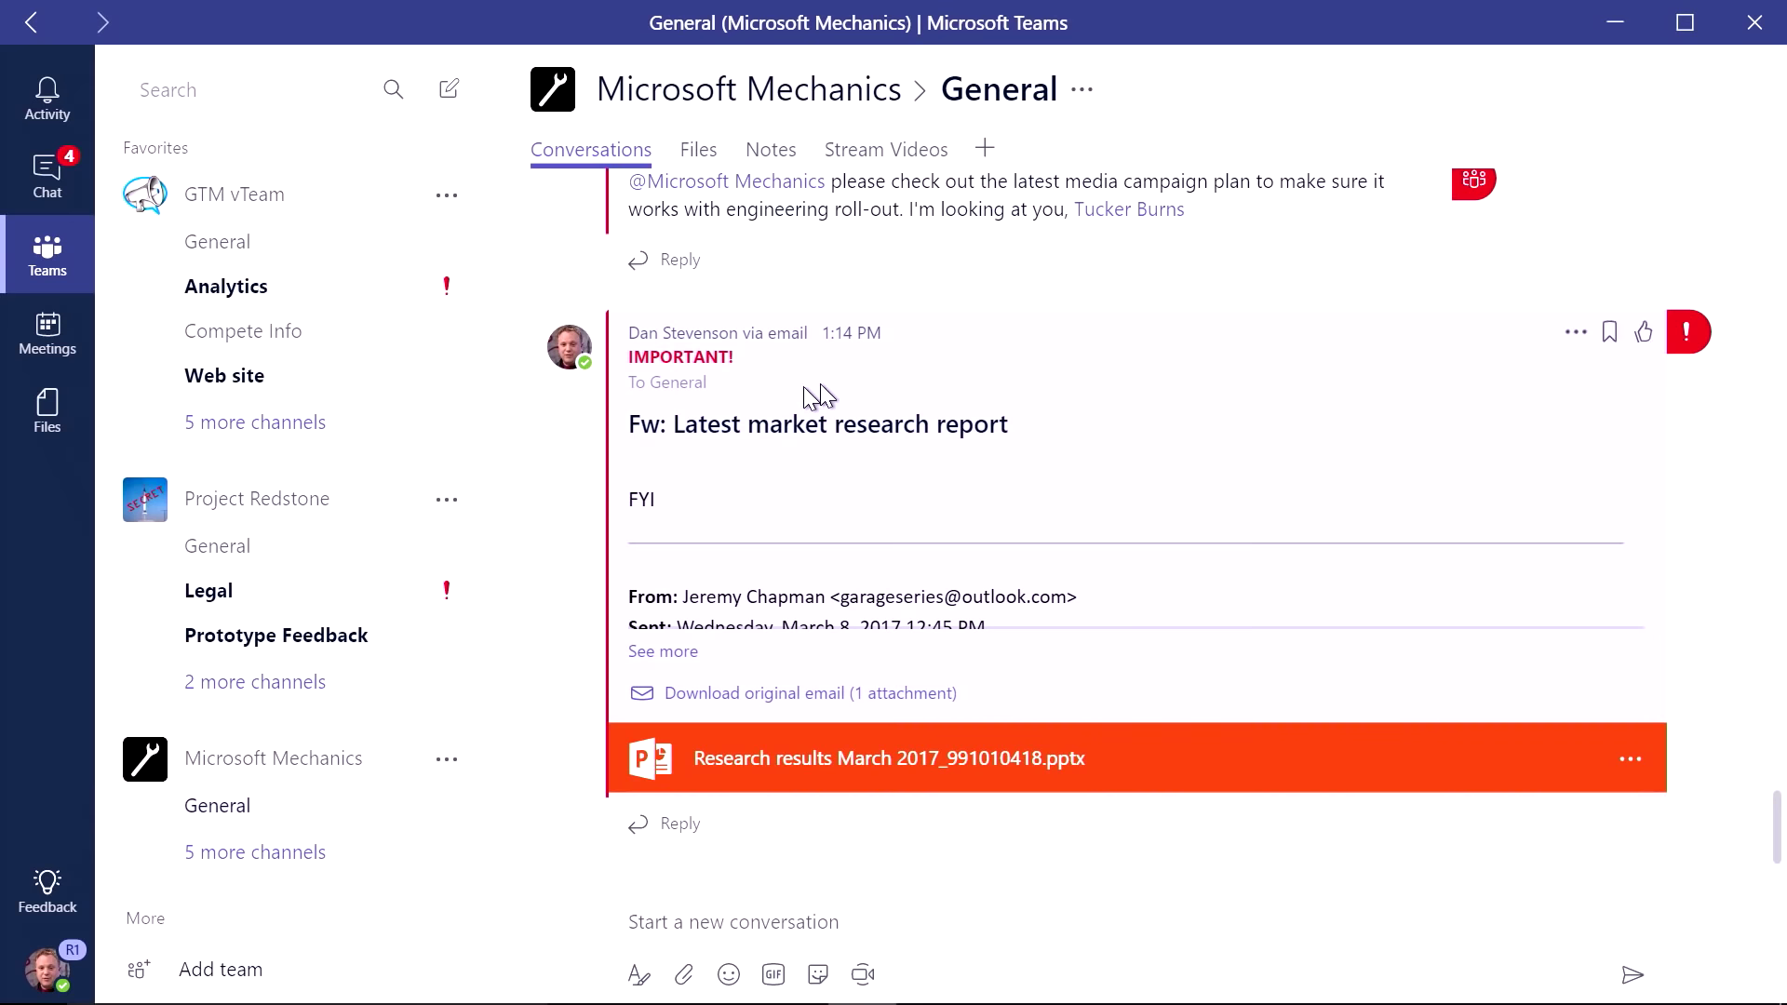
{"action": "left_click", "coordinate": [662, 651]}
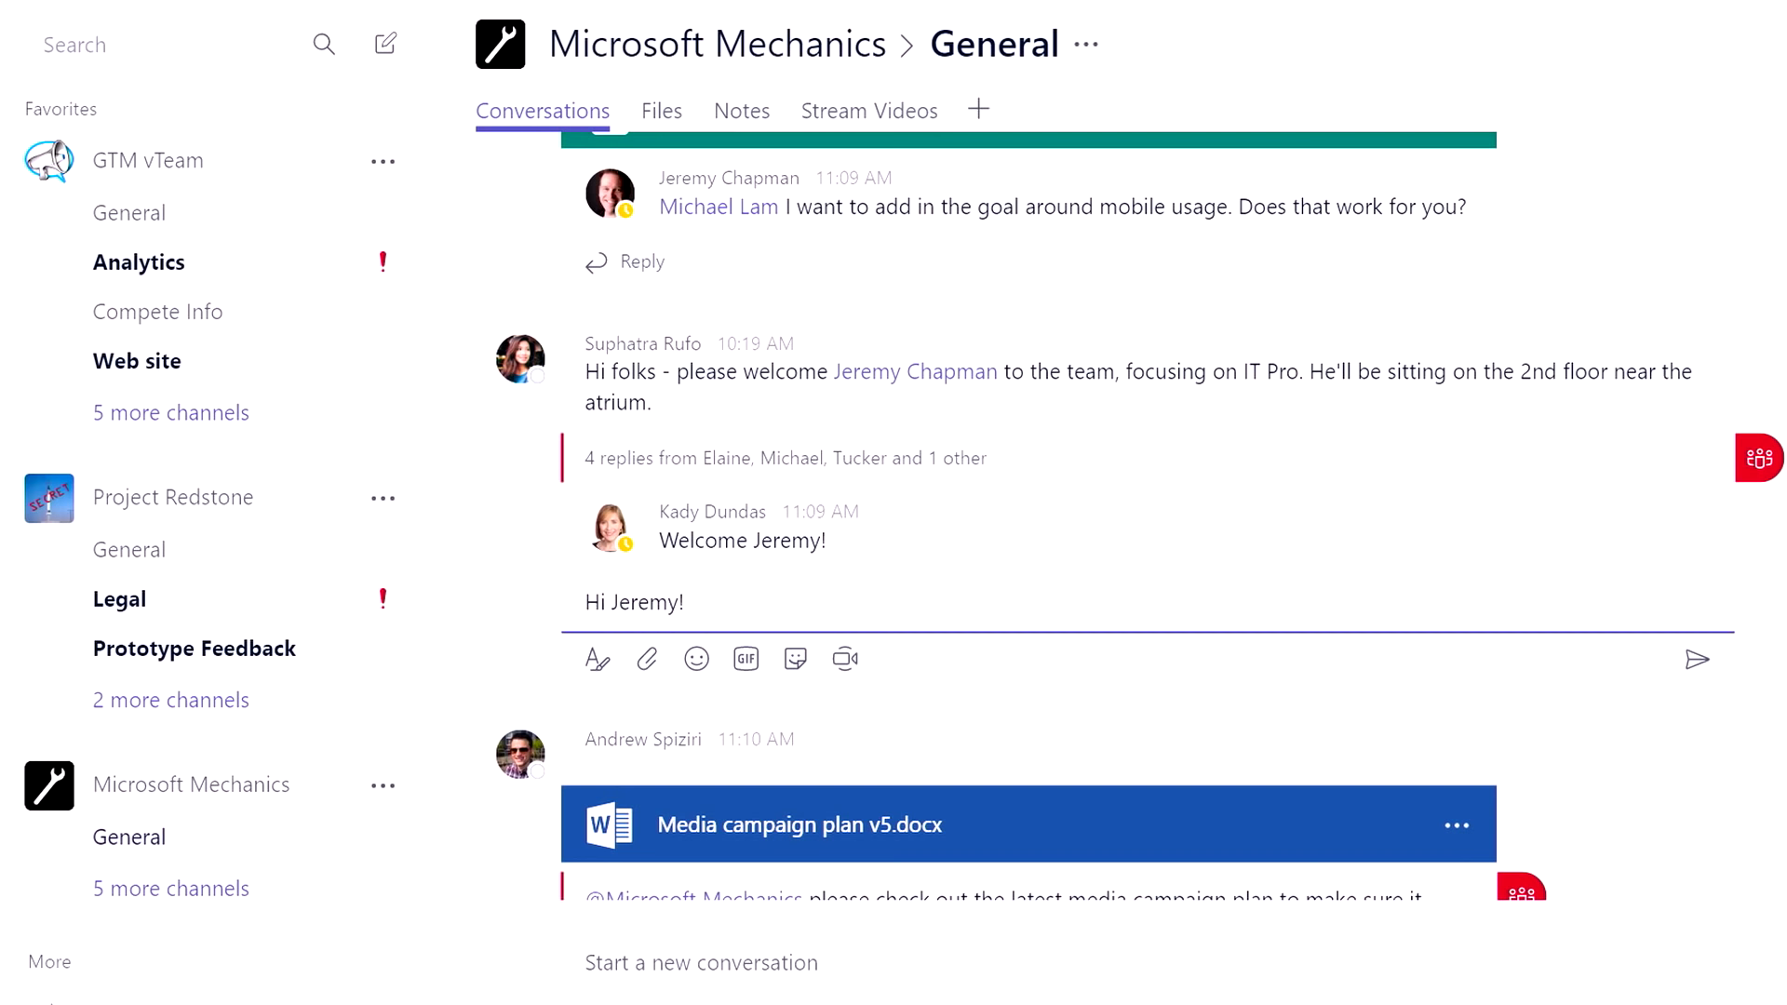
Step: Post the drafted greeting in the General channel's welcome thread for the new team member, and follow the channel
{"action": "key", "text": "Return"}
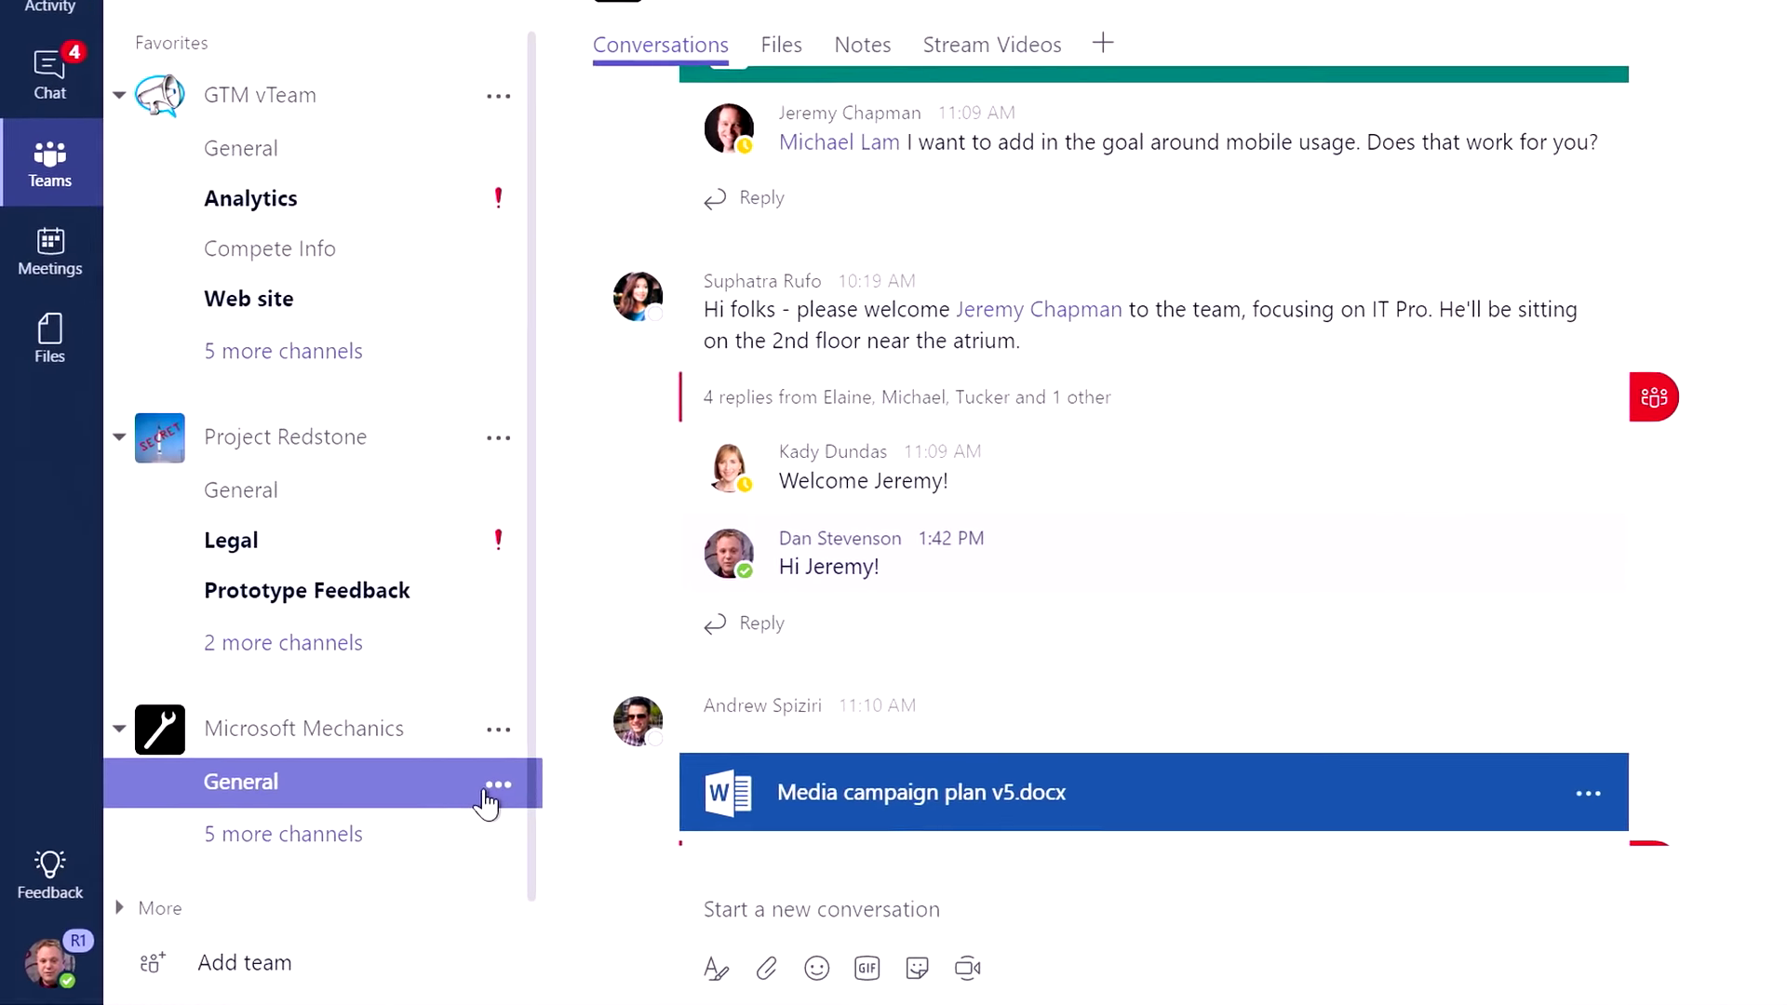
{"action": "left_click", "coordinate": [490, 791]}
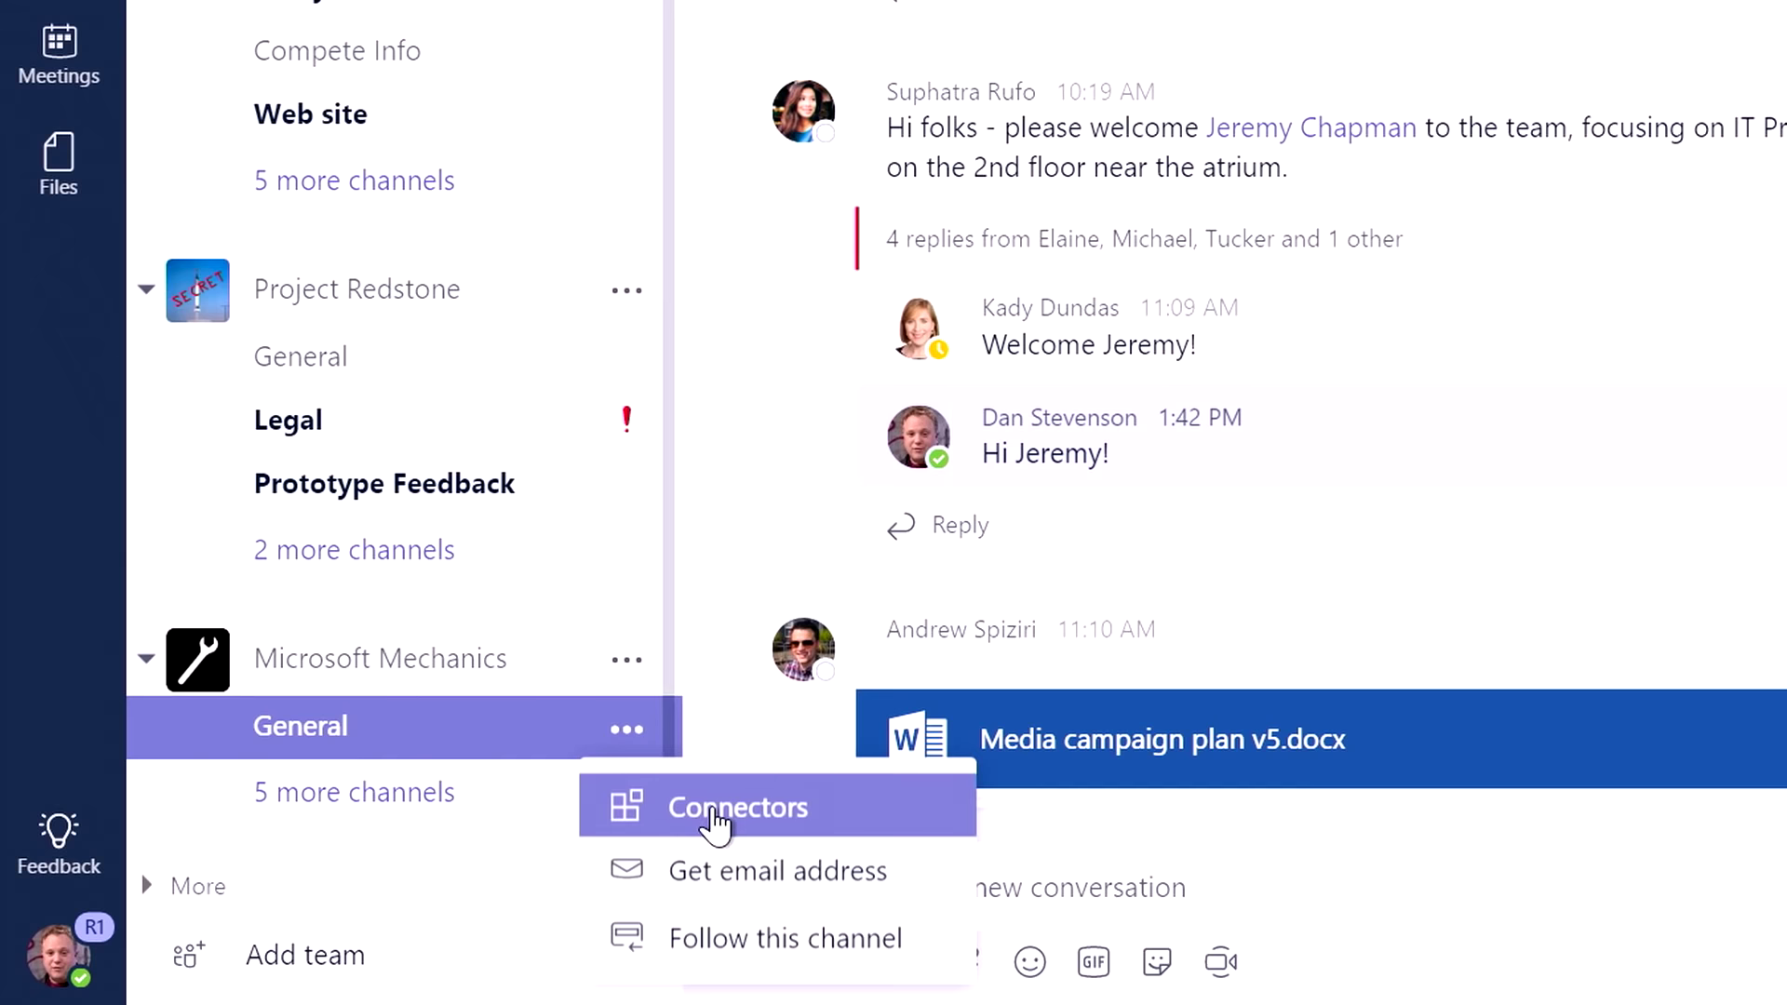
{"action": "left_click", "coordinate": [755, 940]}
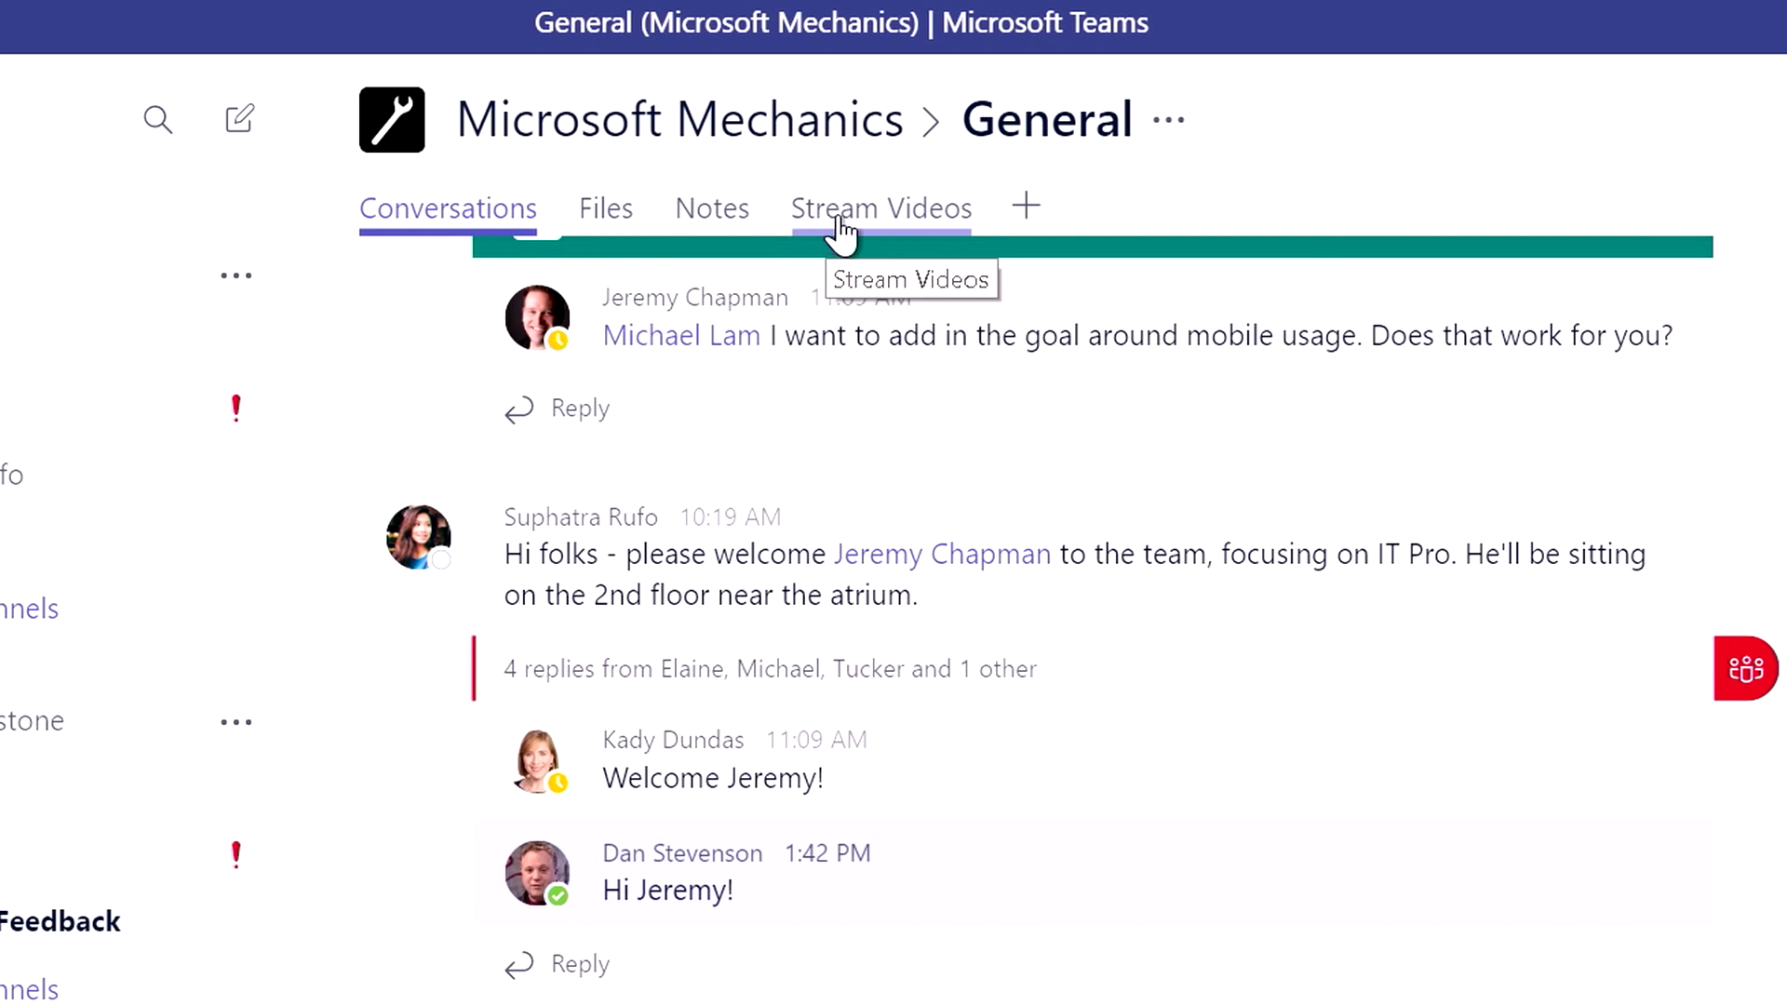
Step: Browse the apps that can be added as tabs to the General channel, and close the list without adding one
{"action": "left_click", "coordinate": [1026, 203]}
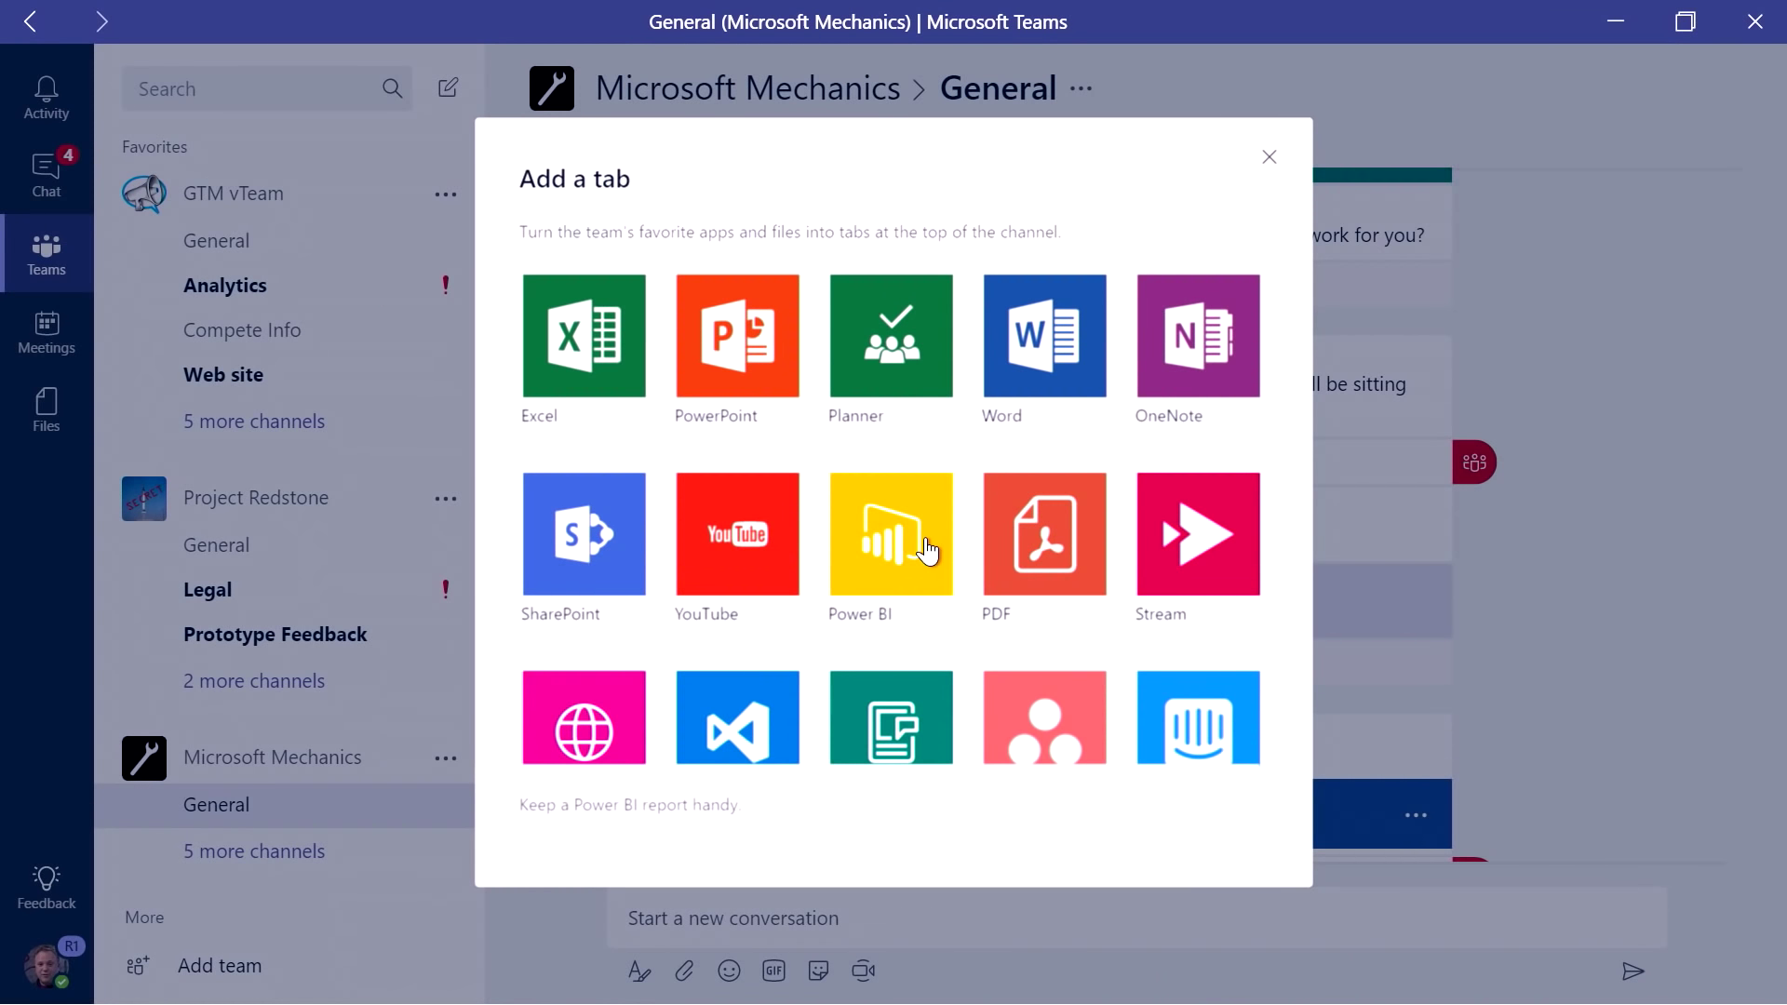
{"action": "scroll", "coordinate": [927, 551], "scroll_direction": "down", "scroll_amount": 15}
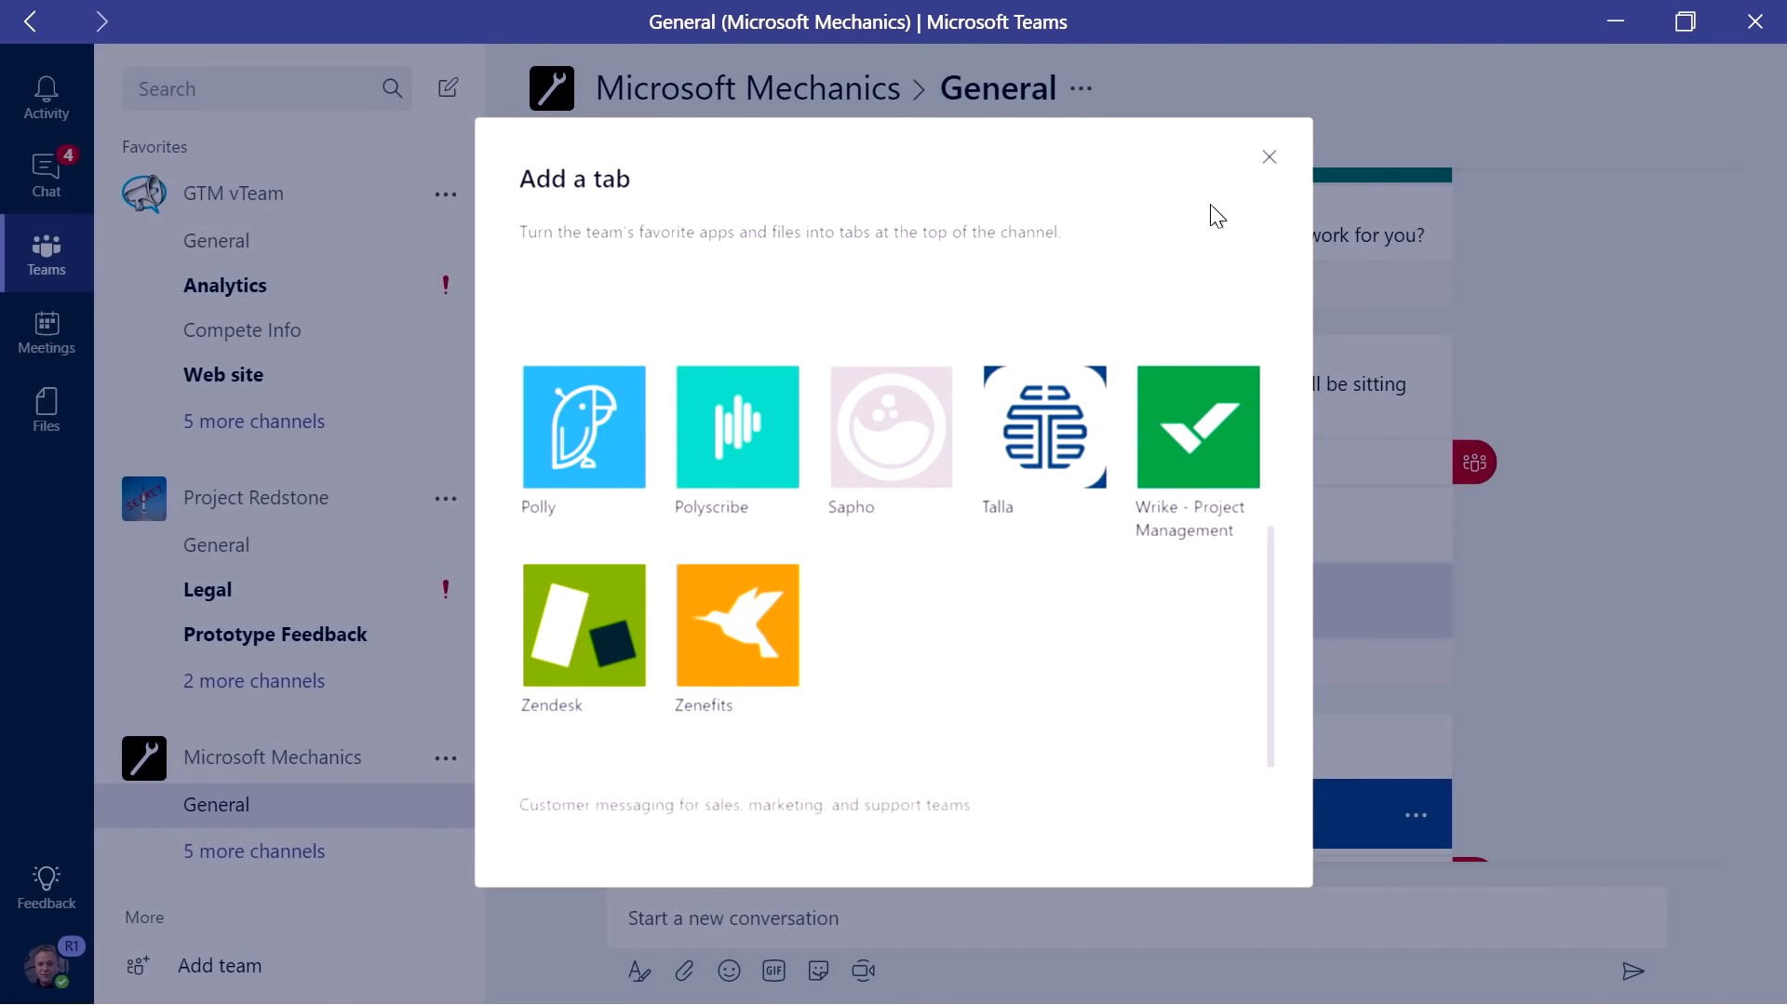
{"action": "left_click", "coordinate": [1270, 156]}
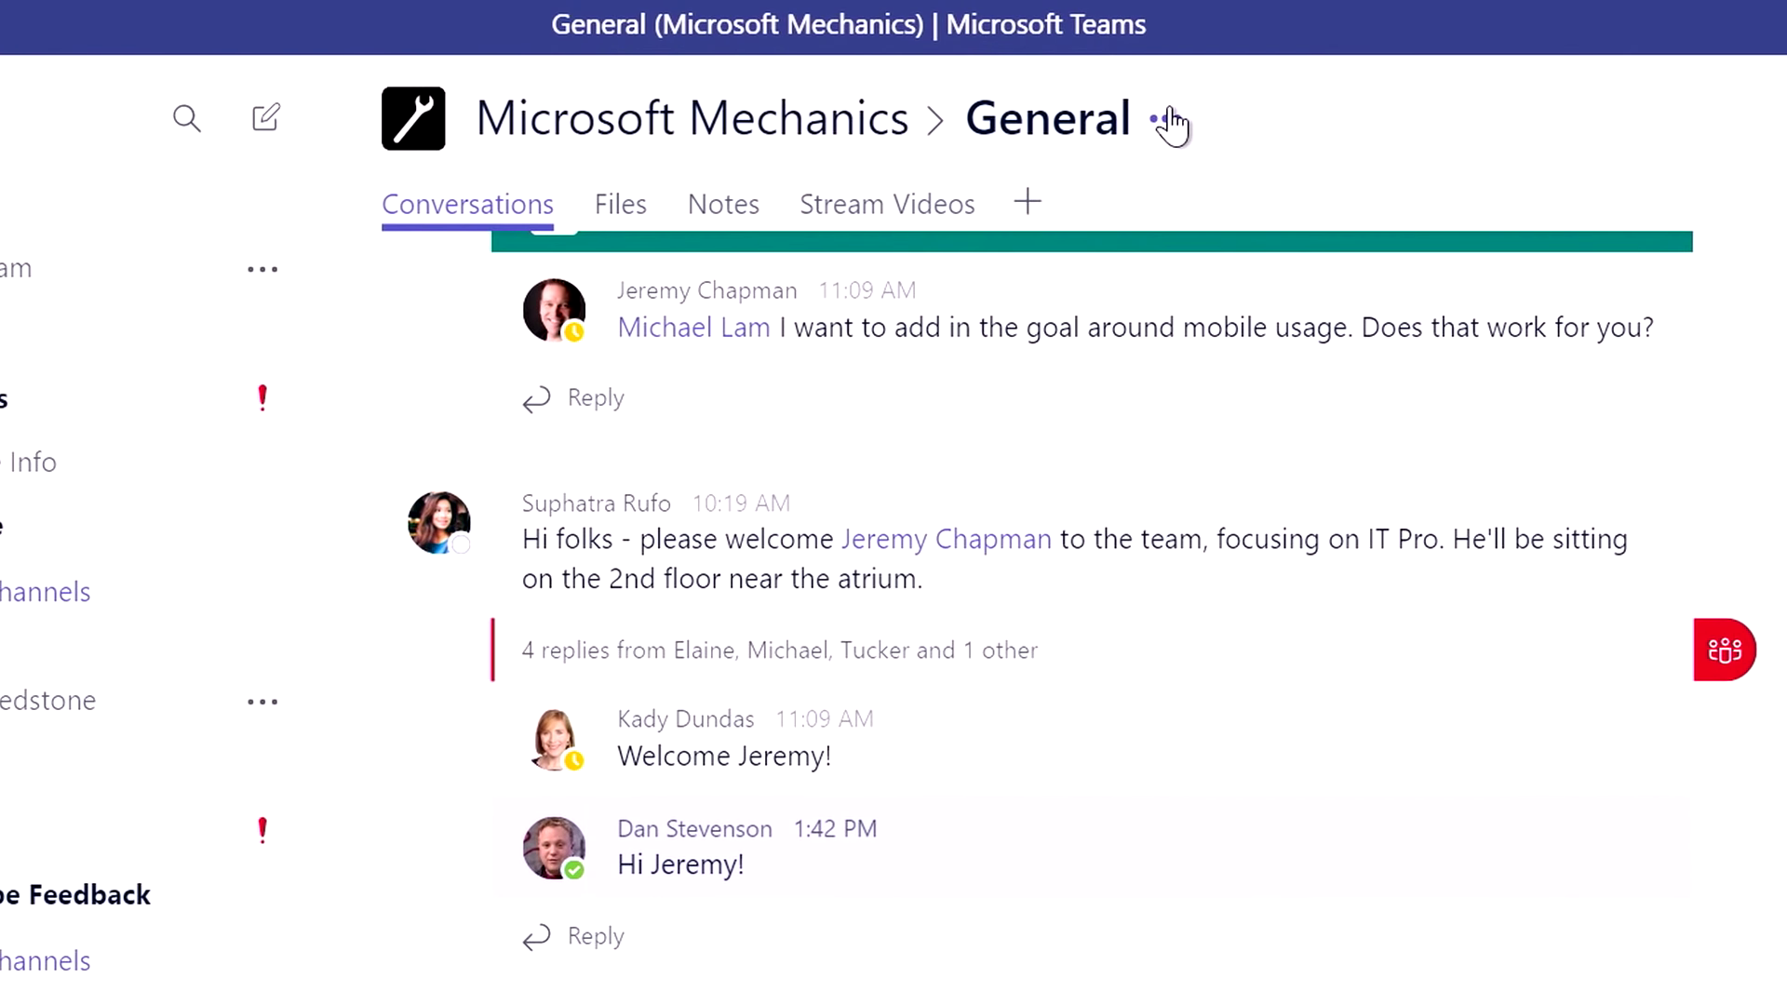
Step: Review the connectors available for the Microsoft Mechanics General channel, and close the list without adding one
{"action": "left_click", "coordinate": [1170, 121]}
{"action": "left_click", "coordinate": [1374, 335]}
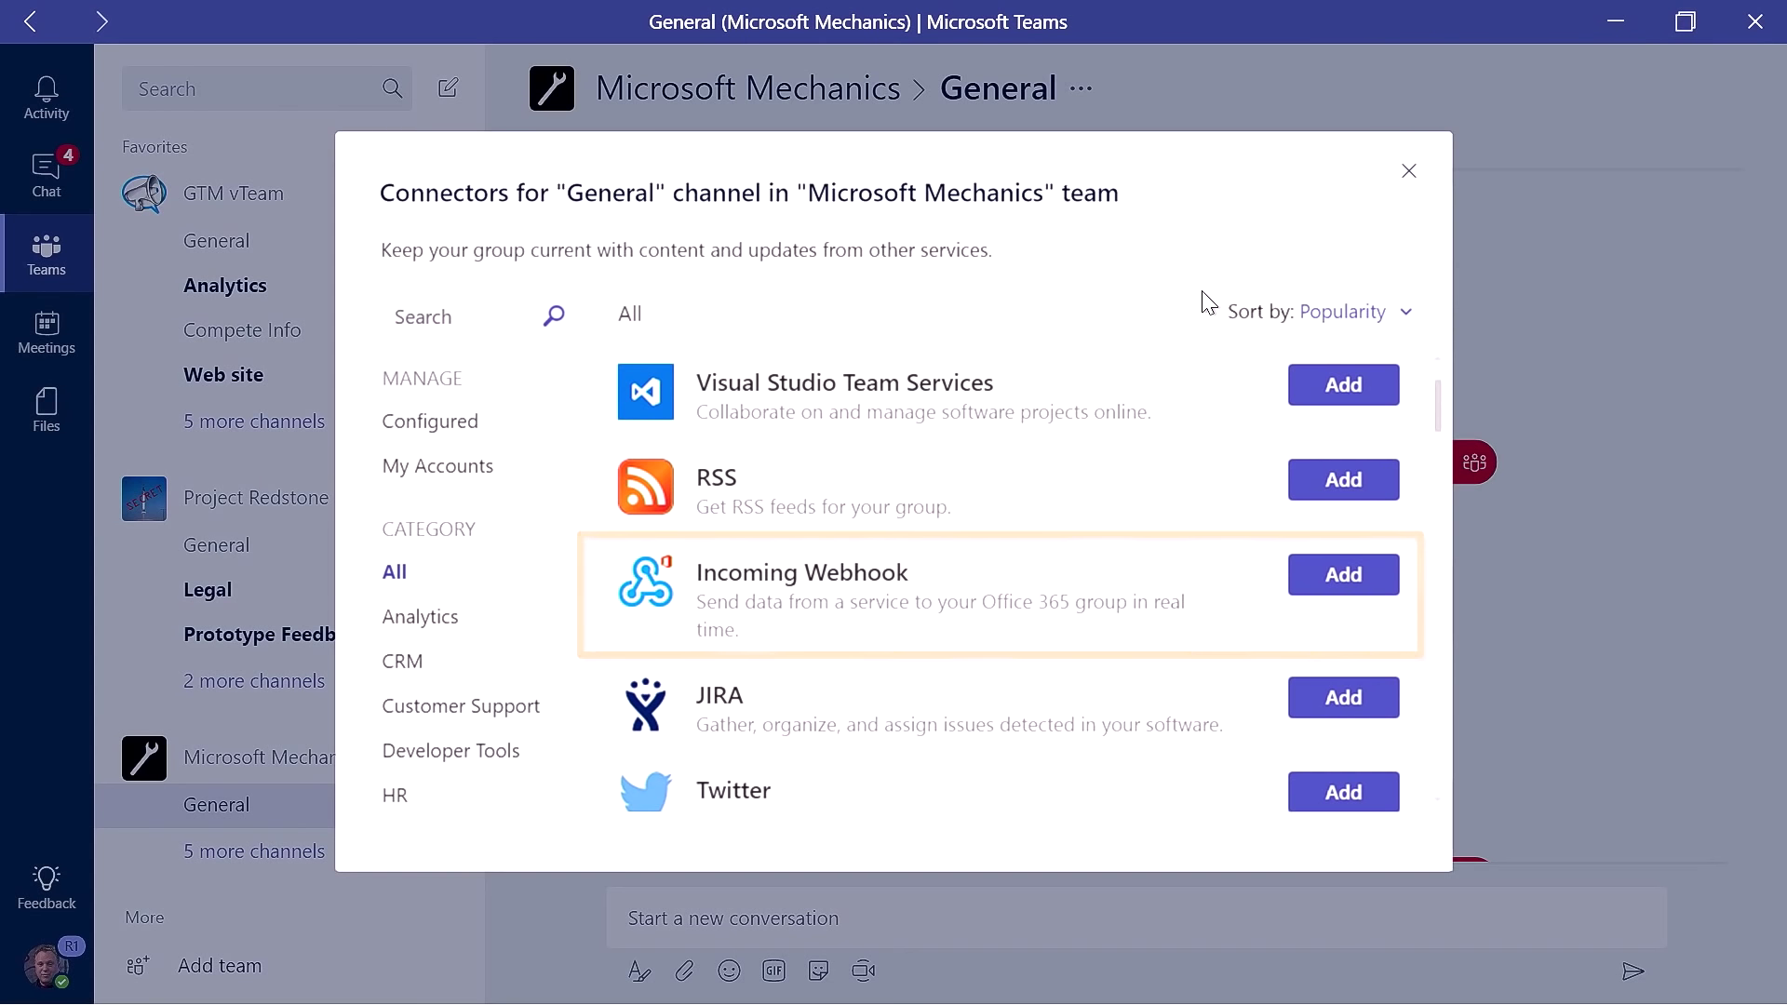
{"action": "left_click", "coordinate": [1407, 173]}
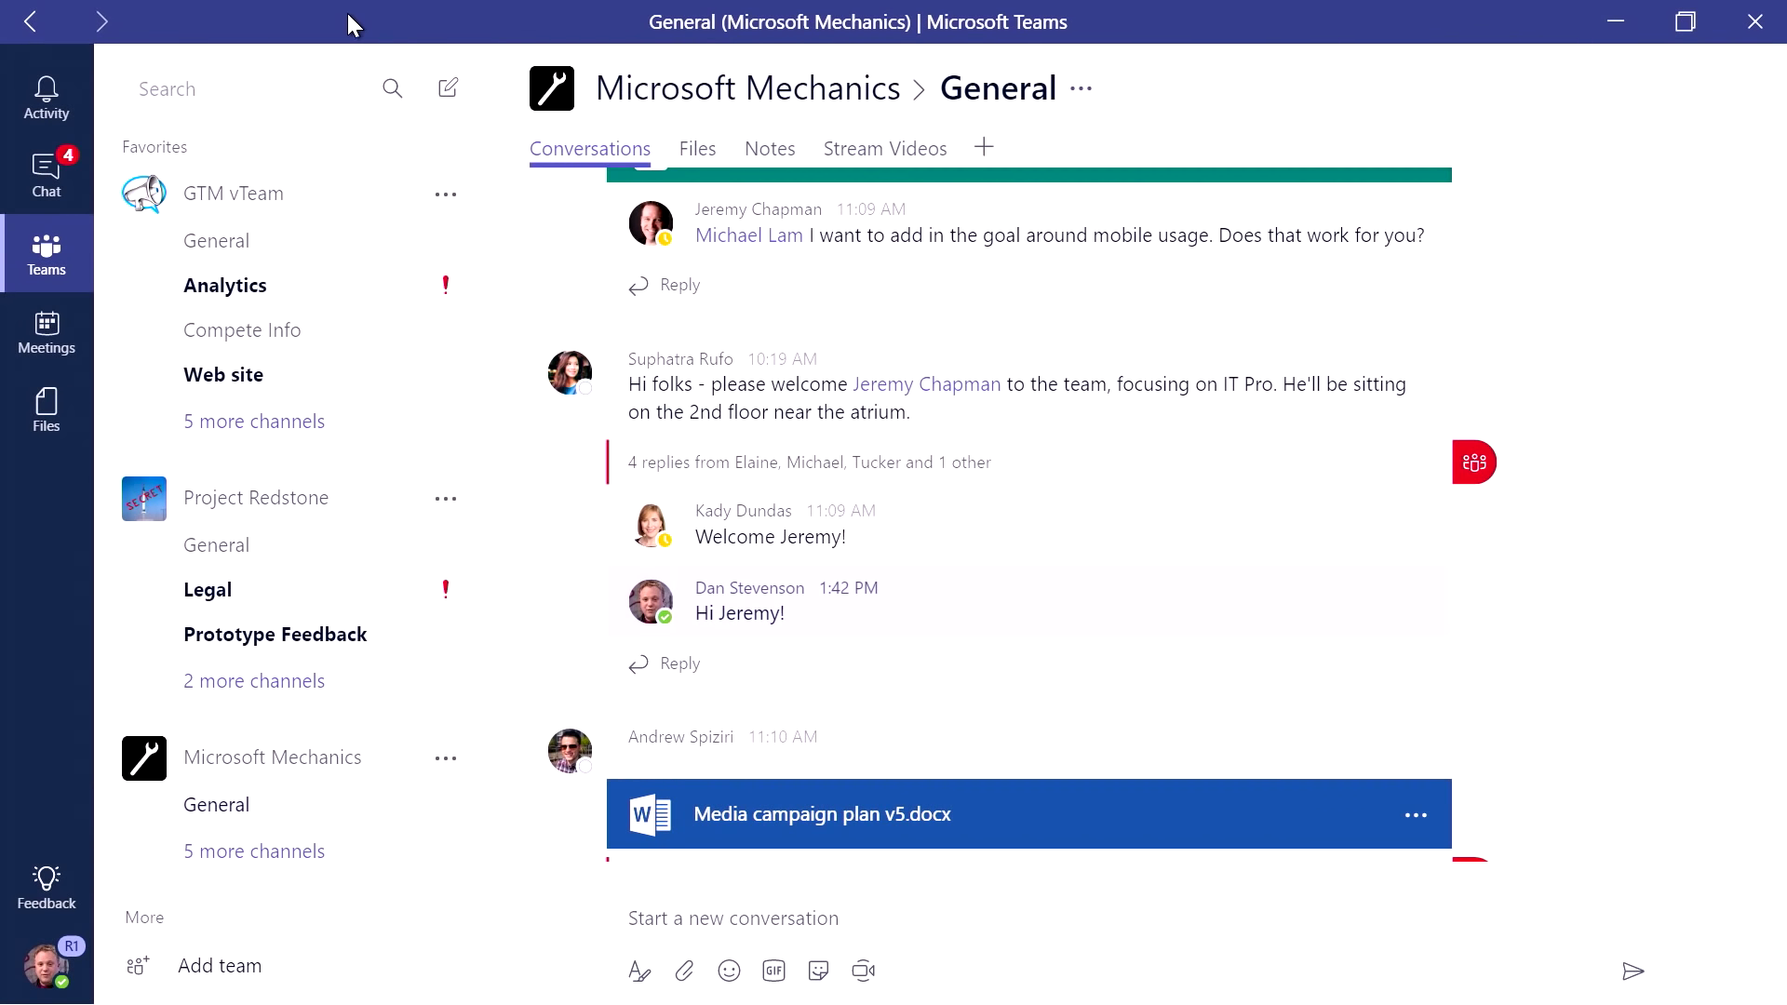
Step: Browse the catalogue of available bots, such as Polly and Growbot, and close it without adding one
{"action": "left_click", "coordinate": [281, 82]}
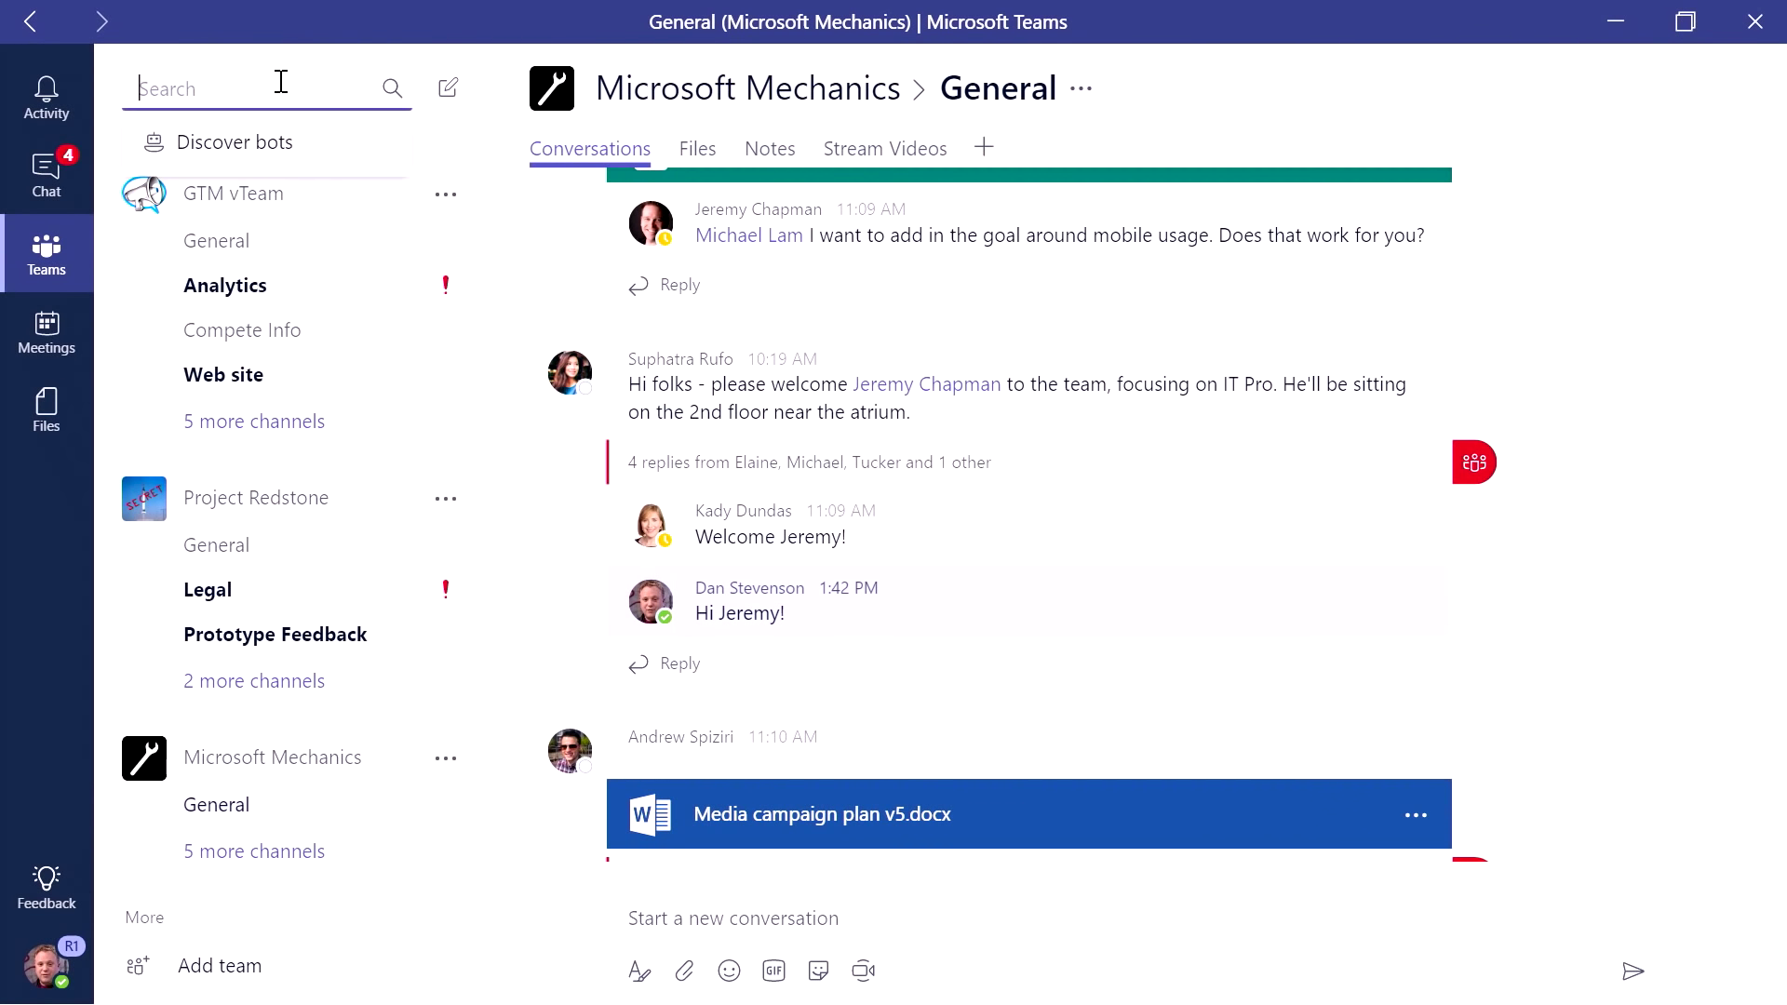
{"action": "left_click", "coordinate": [280, 144]}
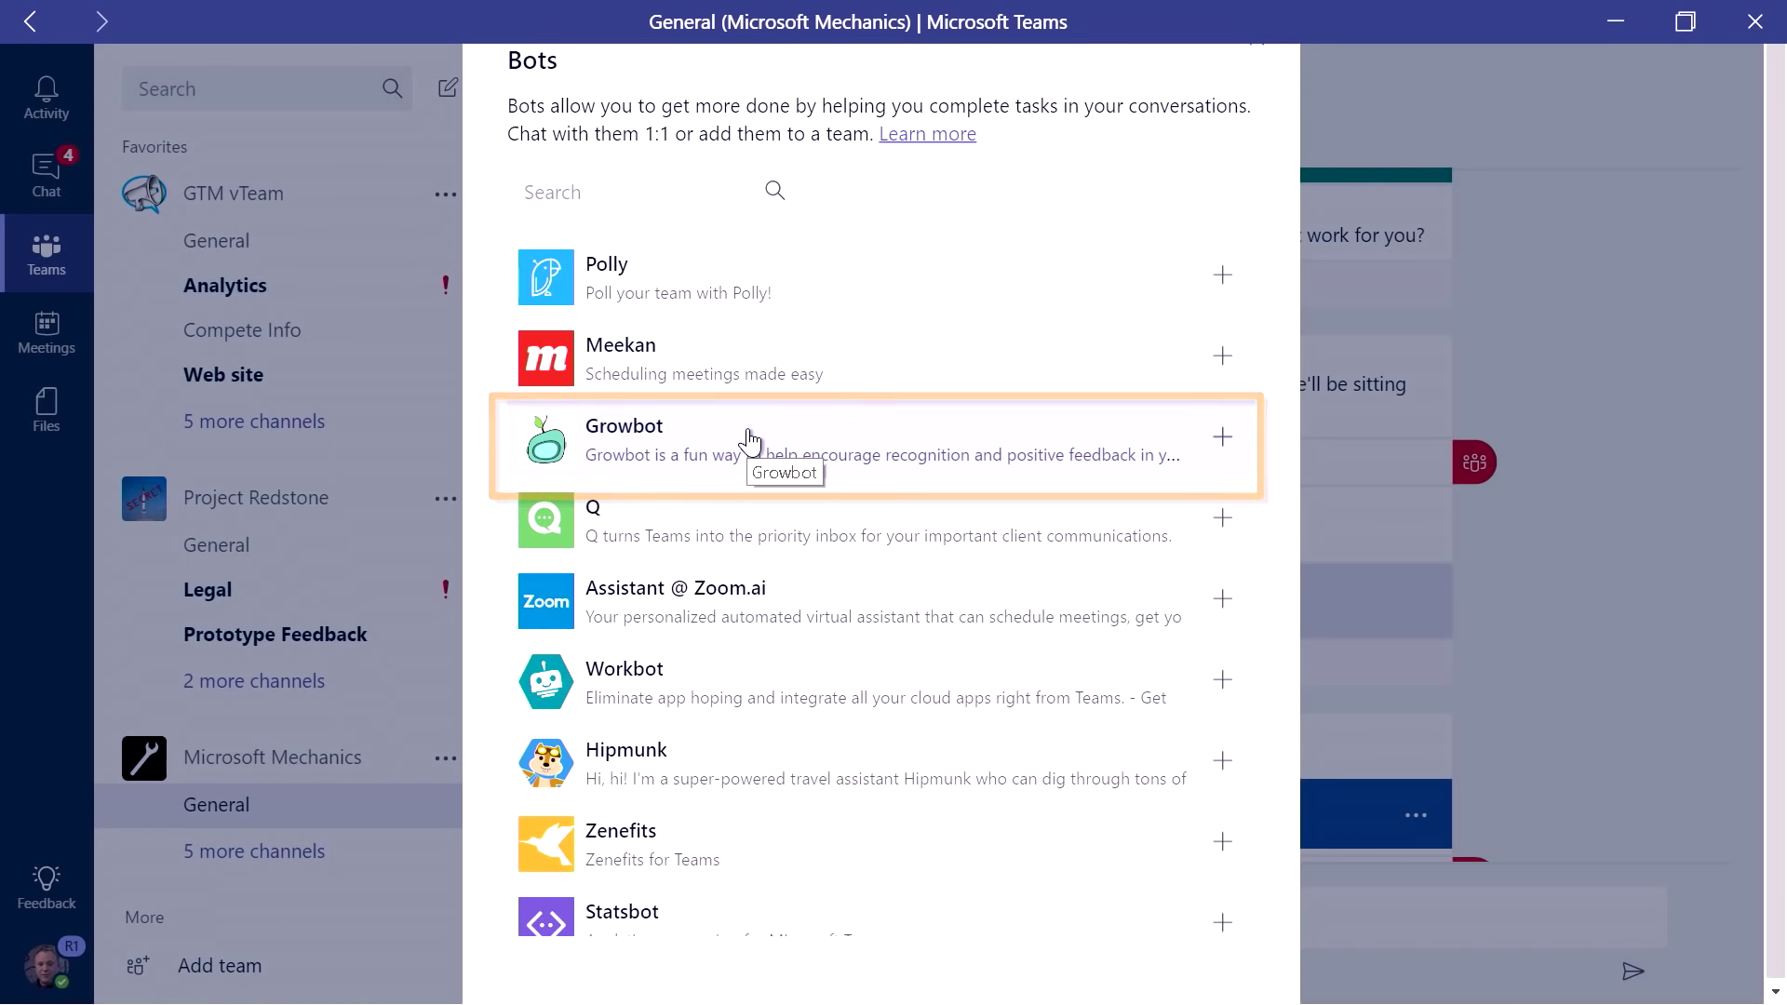
{"action": "left_click", "coordinate": [1369, 125]}
Step: Switch to the three-participant group chat and view its group name setting, cancelling without entering a name
{"action": "left_click", "coordinate": [42, 177]}
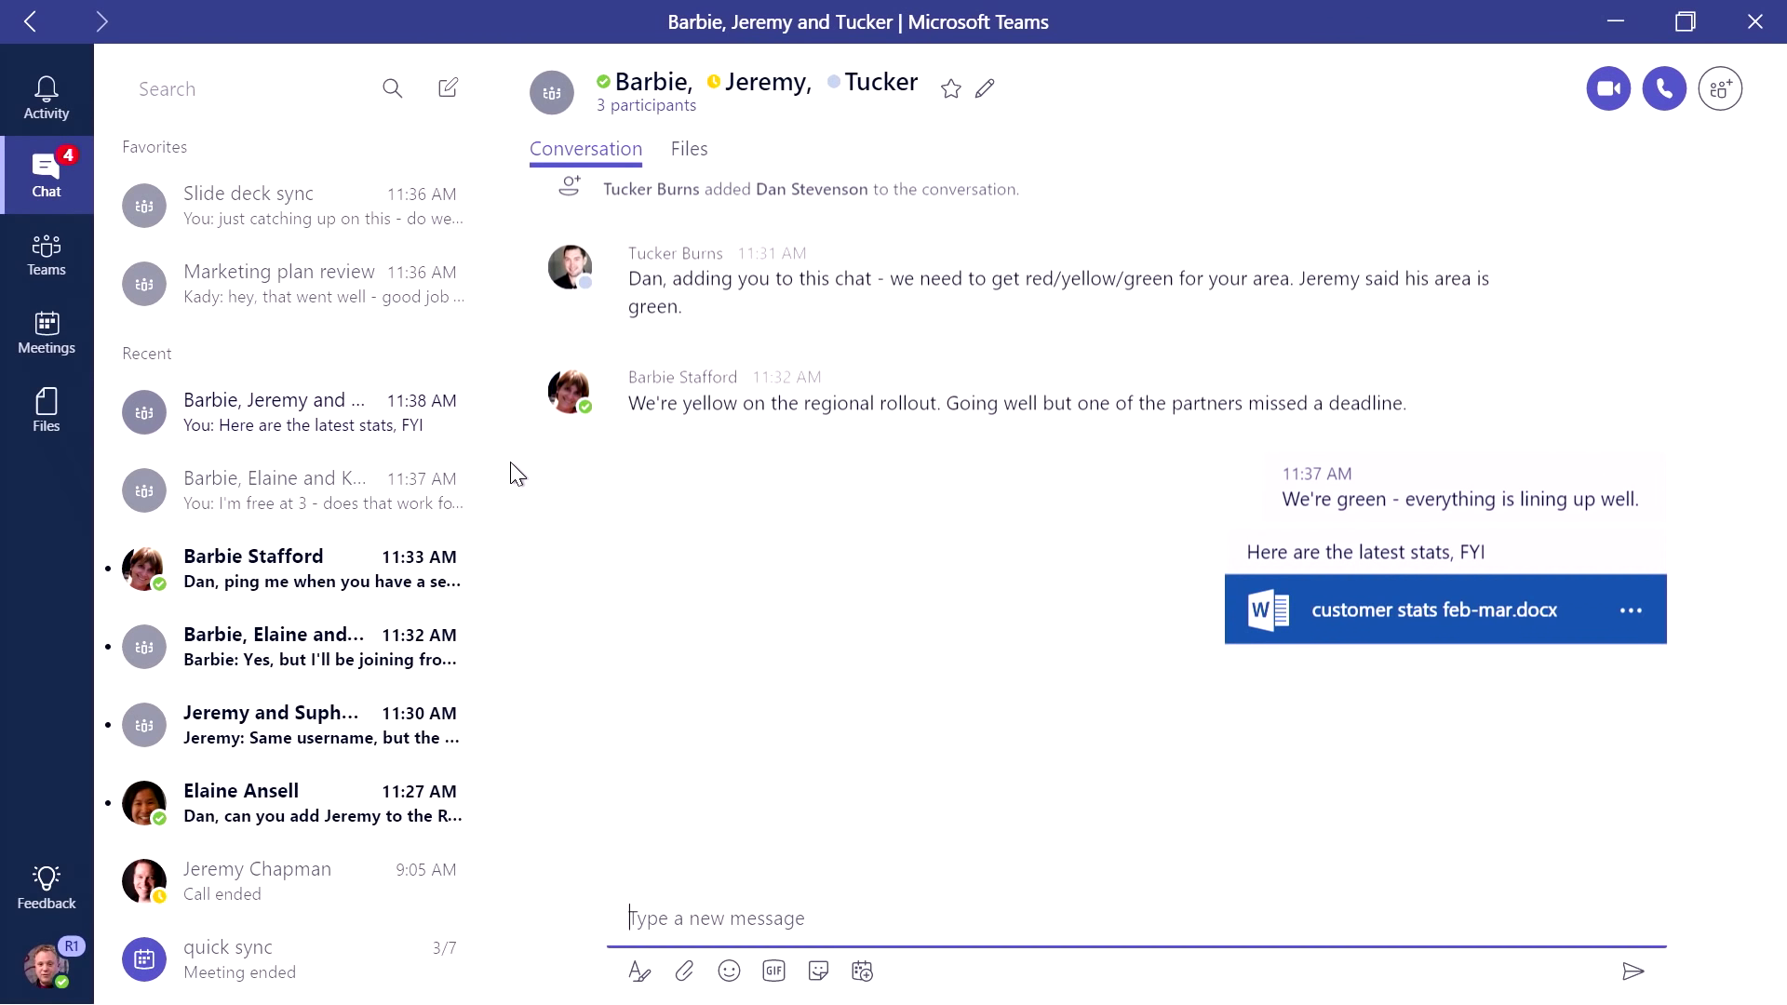
{"action": "left_click", "coordinate": [985, 88]}
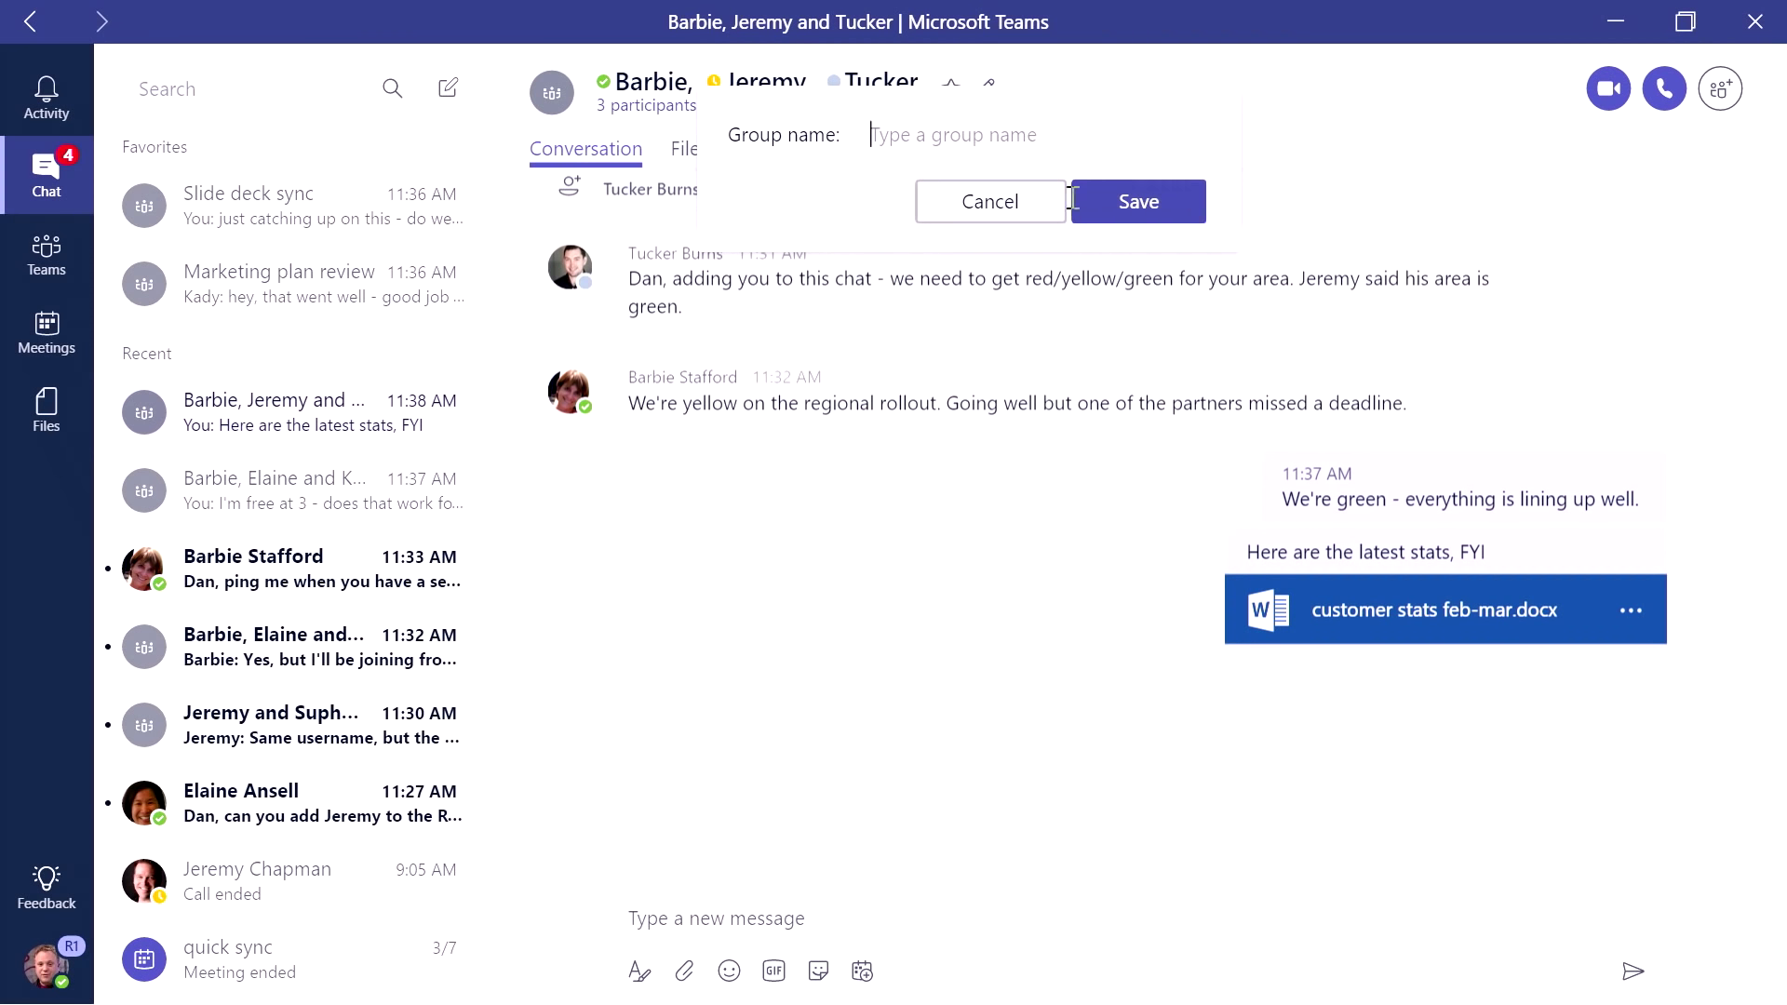
{"action": "left_click", "coordinate": [1014, 201]}
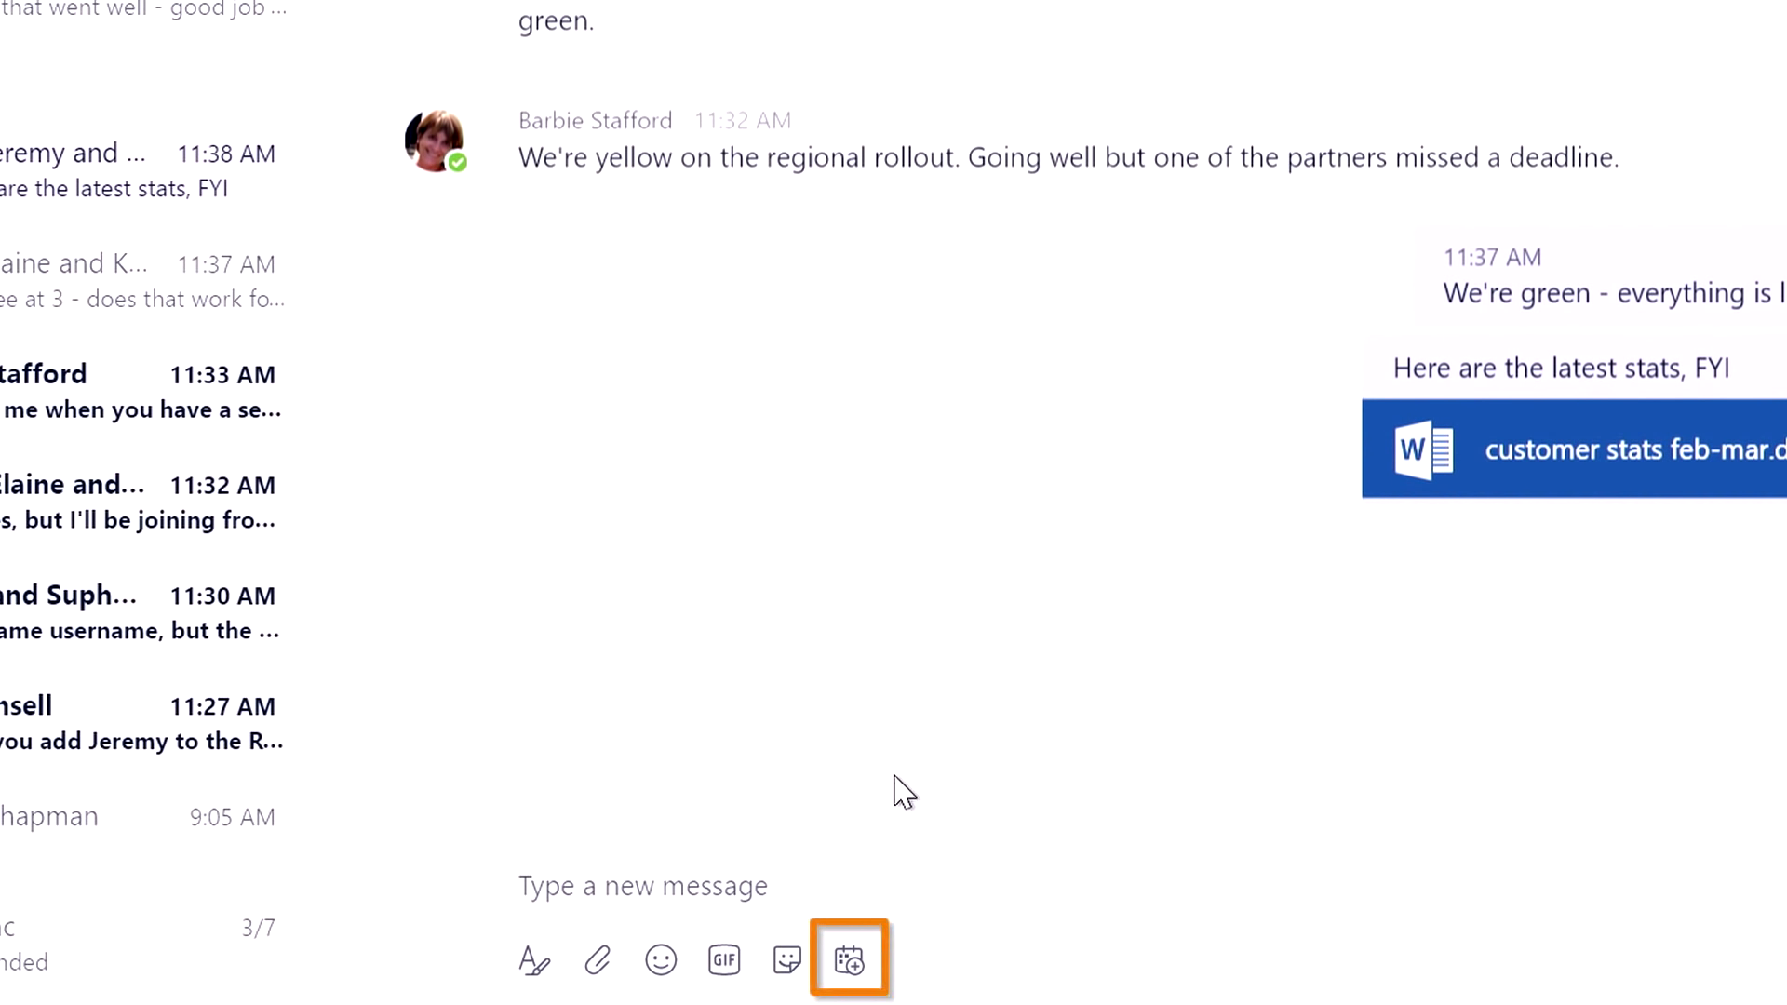
Step: Open a new meeting form from the group chat, check attendee availability in the scheduling assistant, and return to the meeting details
{"action": "left_click", "coordinate": [851, 962]}
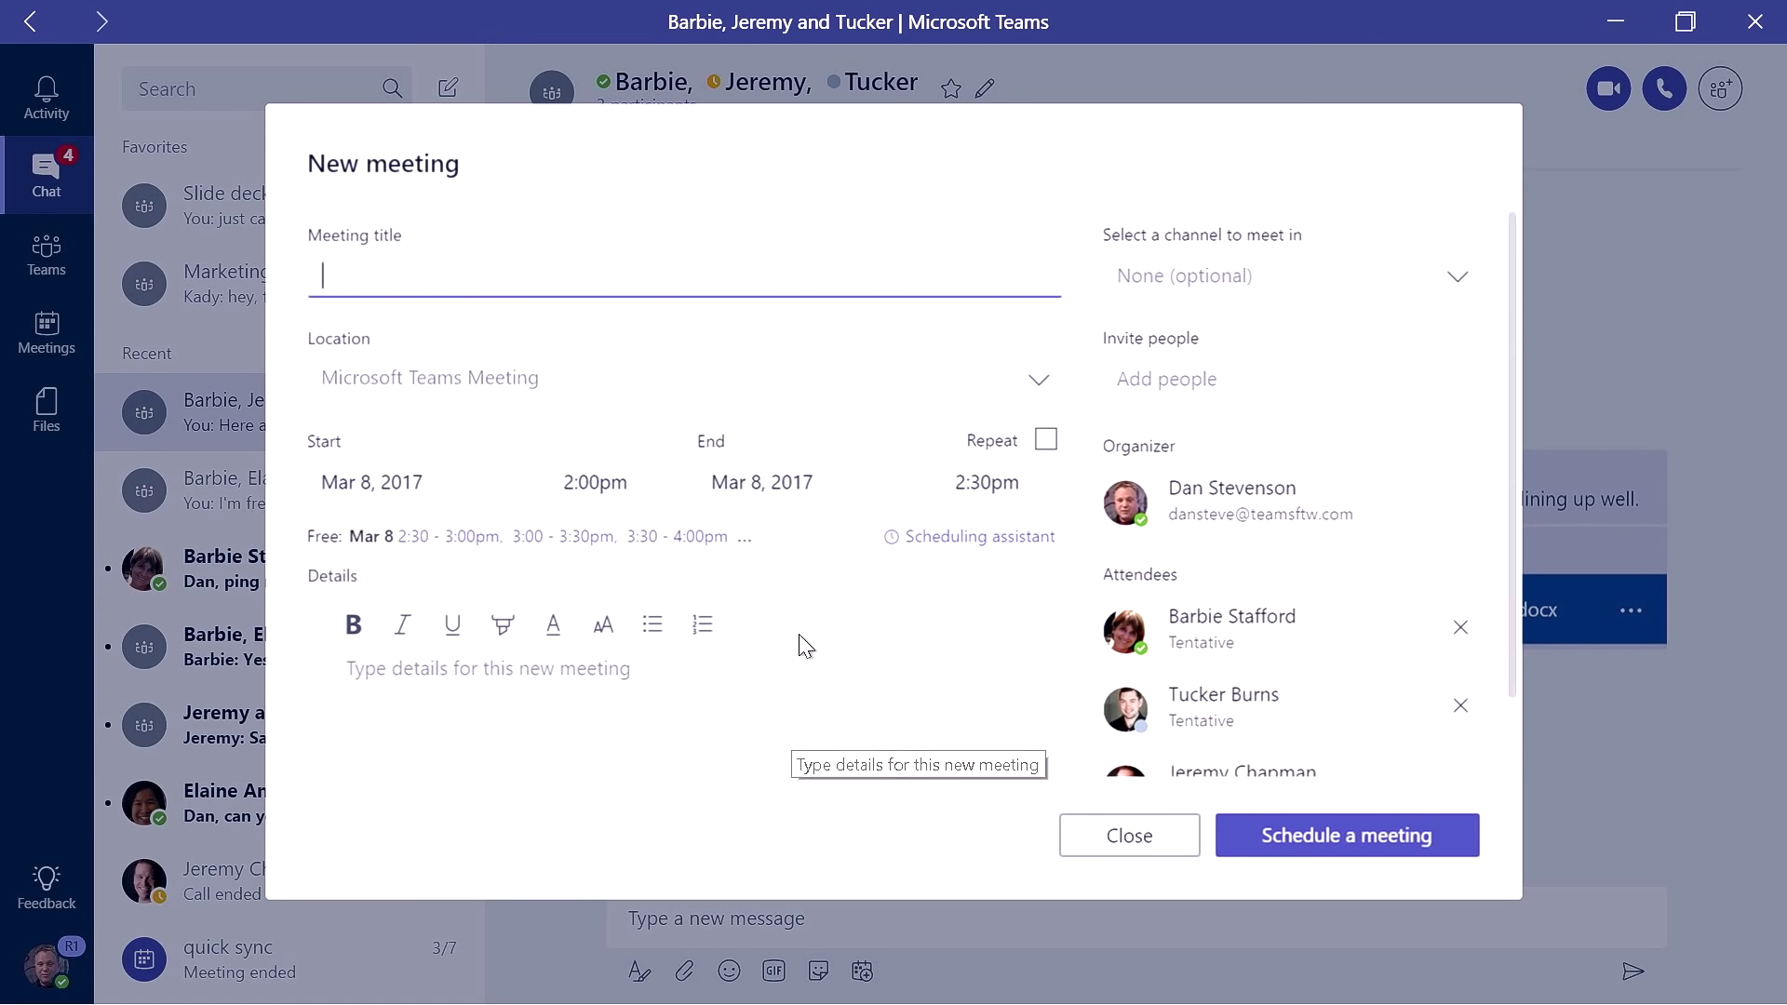
{"action": "left_click", "coordinate": [975, 540]}
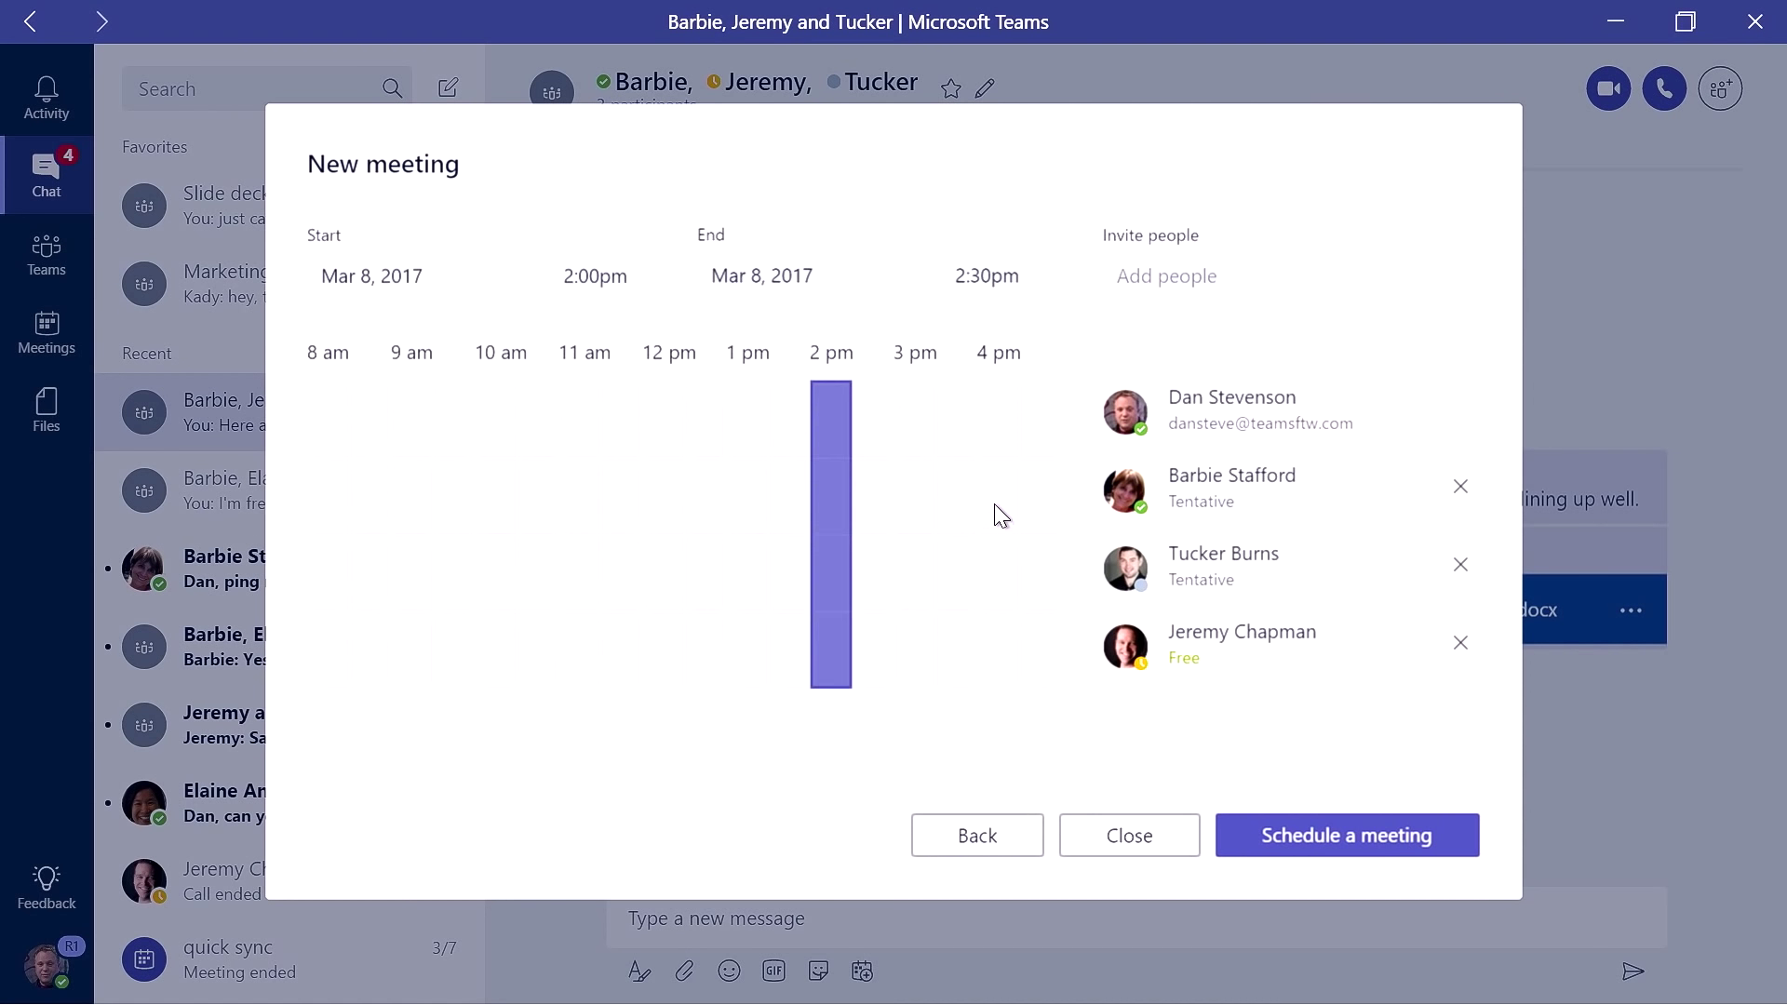
{"action": "left_click", "coordinate": [1011, 843]}
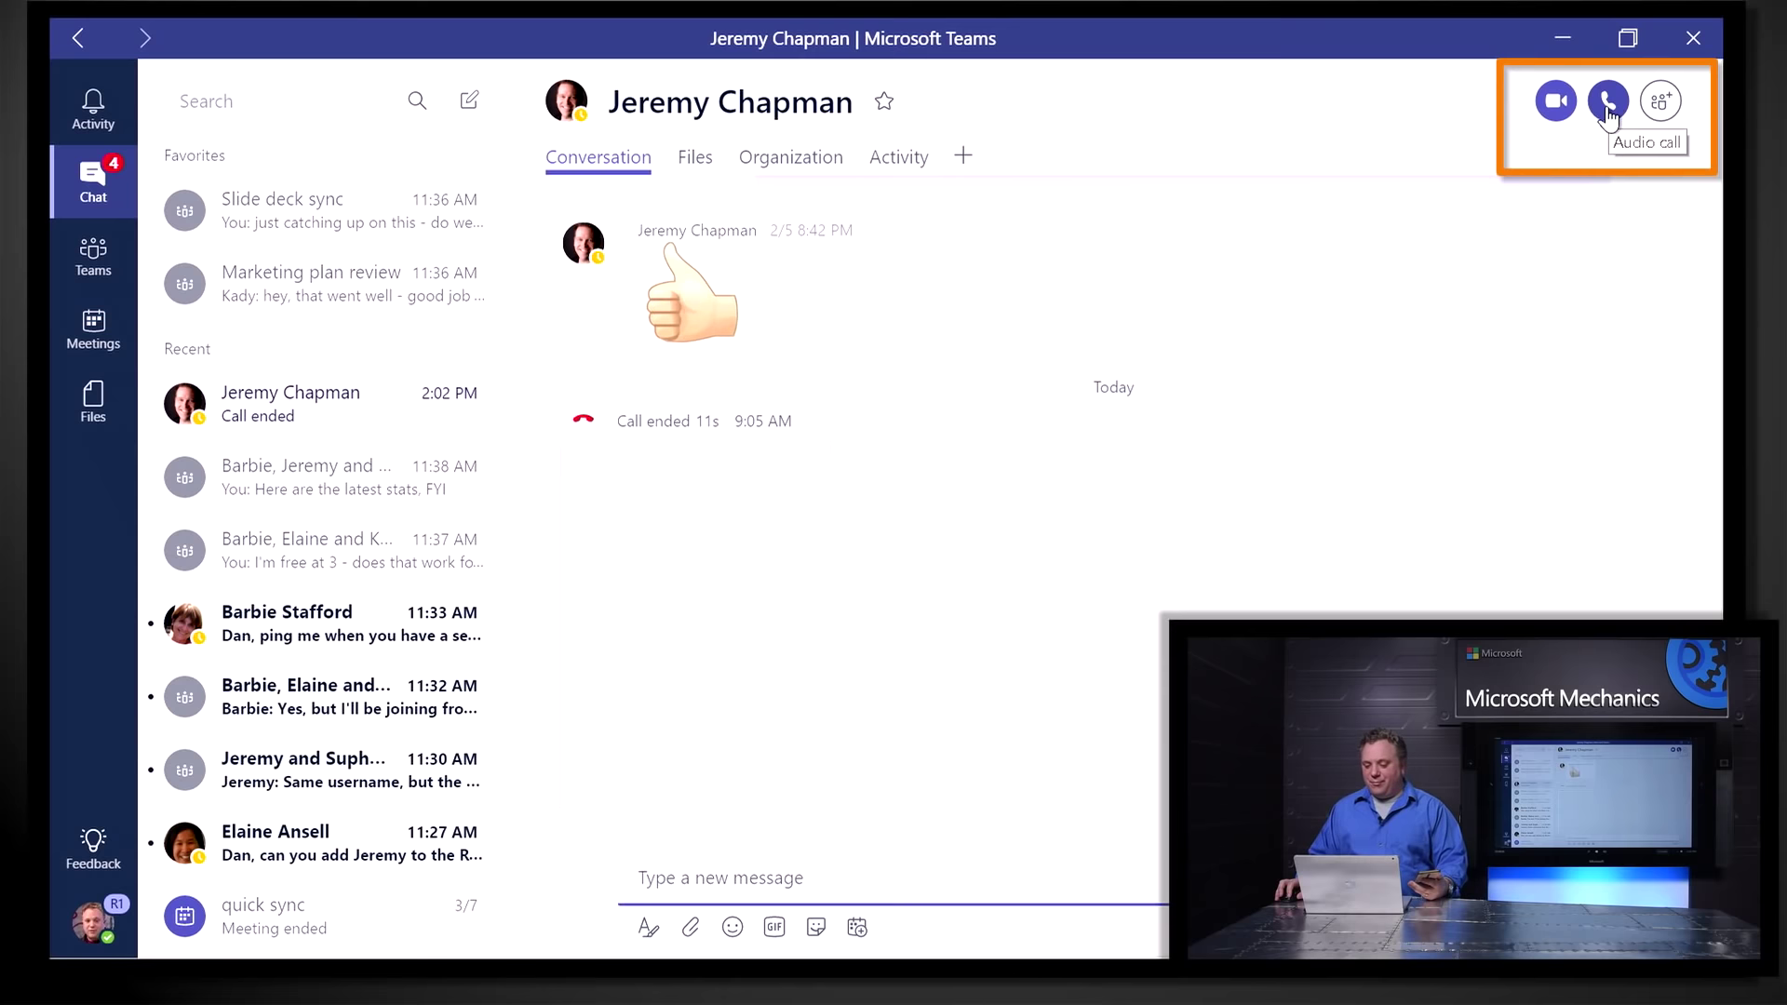
Step: Start an audio call with the contact in the open one-to-one chat
{"action": "left_click", "coordinate": [1607, 103]}
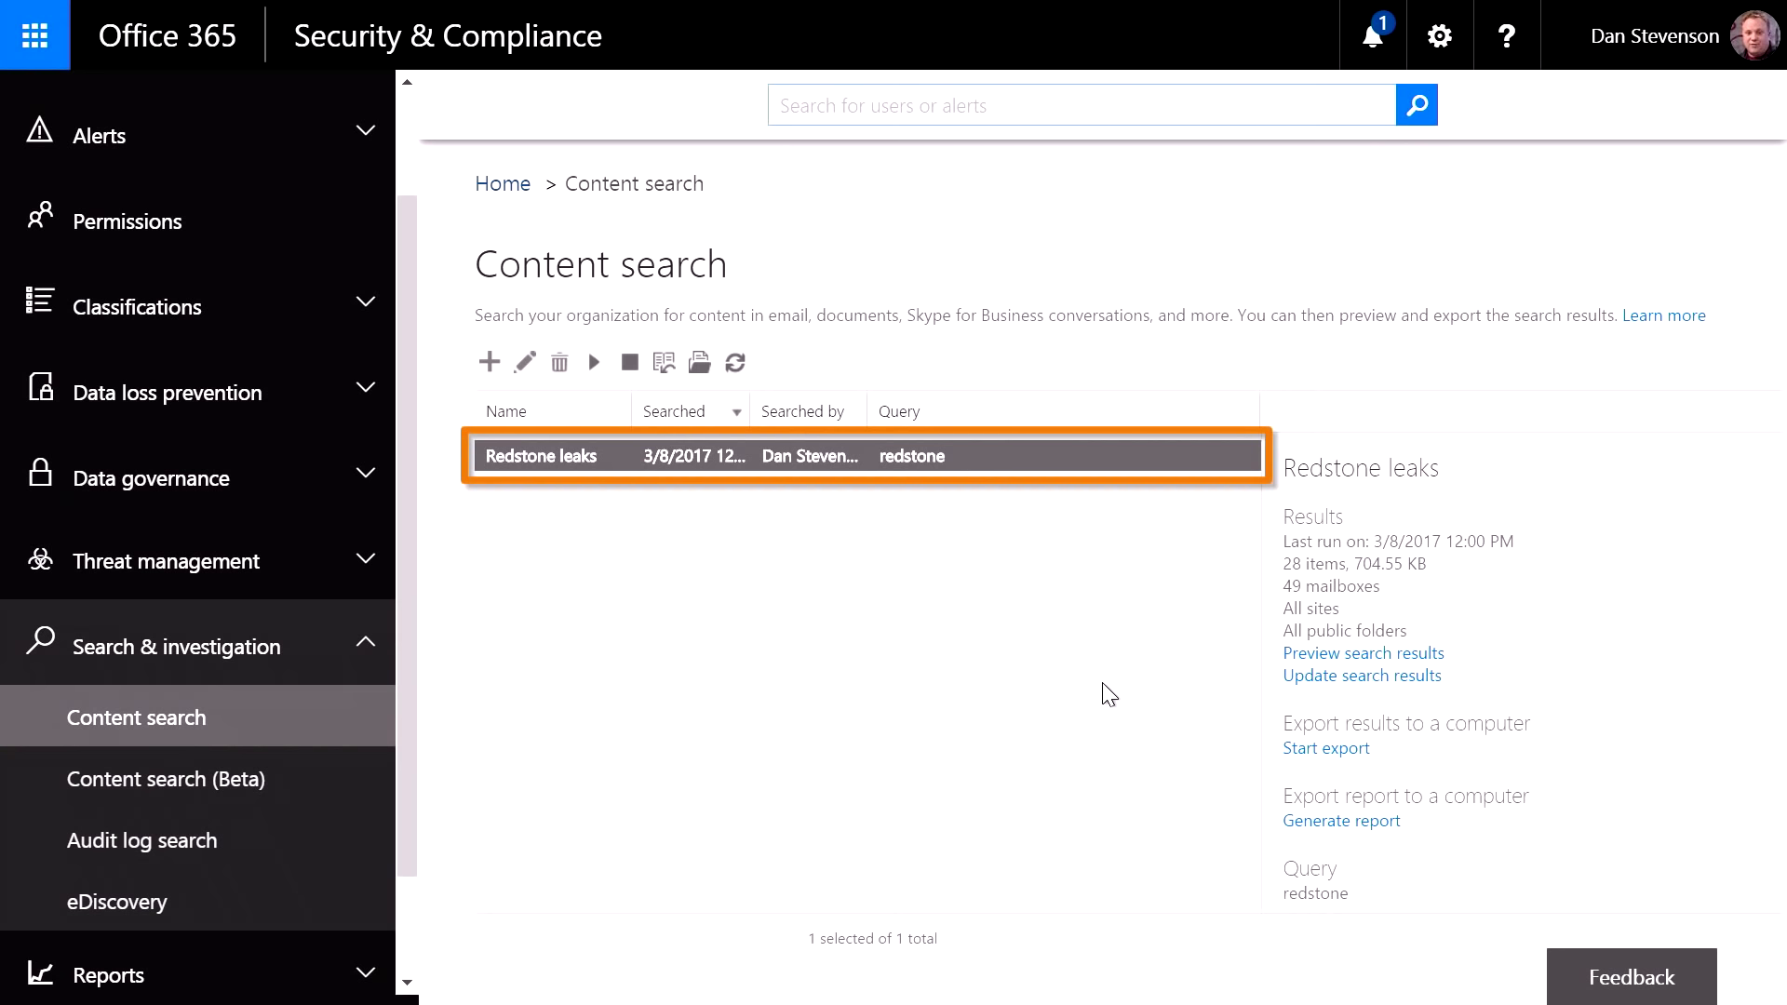
Step: Preview the results of the Redstone leaks content search in Office 365 Security & Compliance, and examine several Project Redstone pages and instant messages
{"action": "left_click", "coordinate": [1322, 656]}
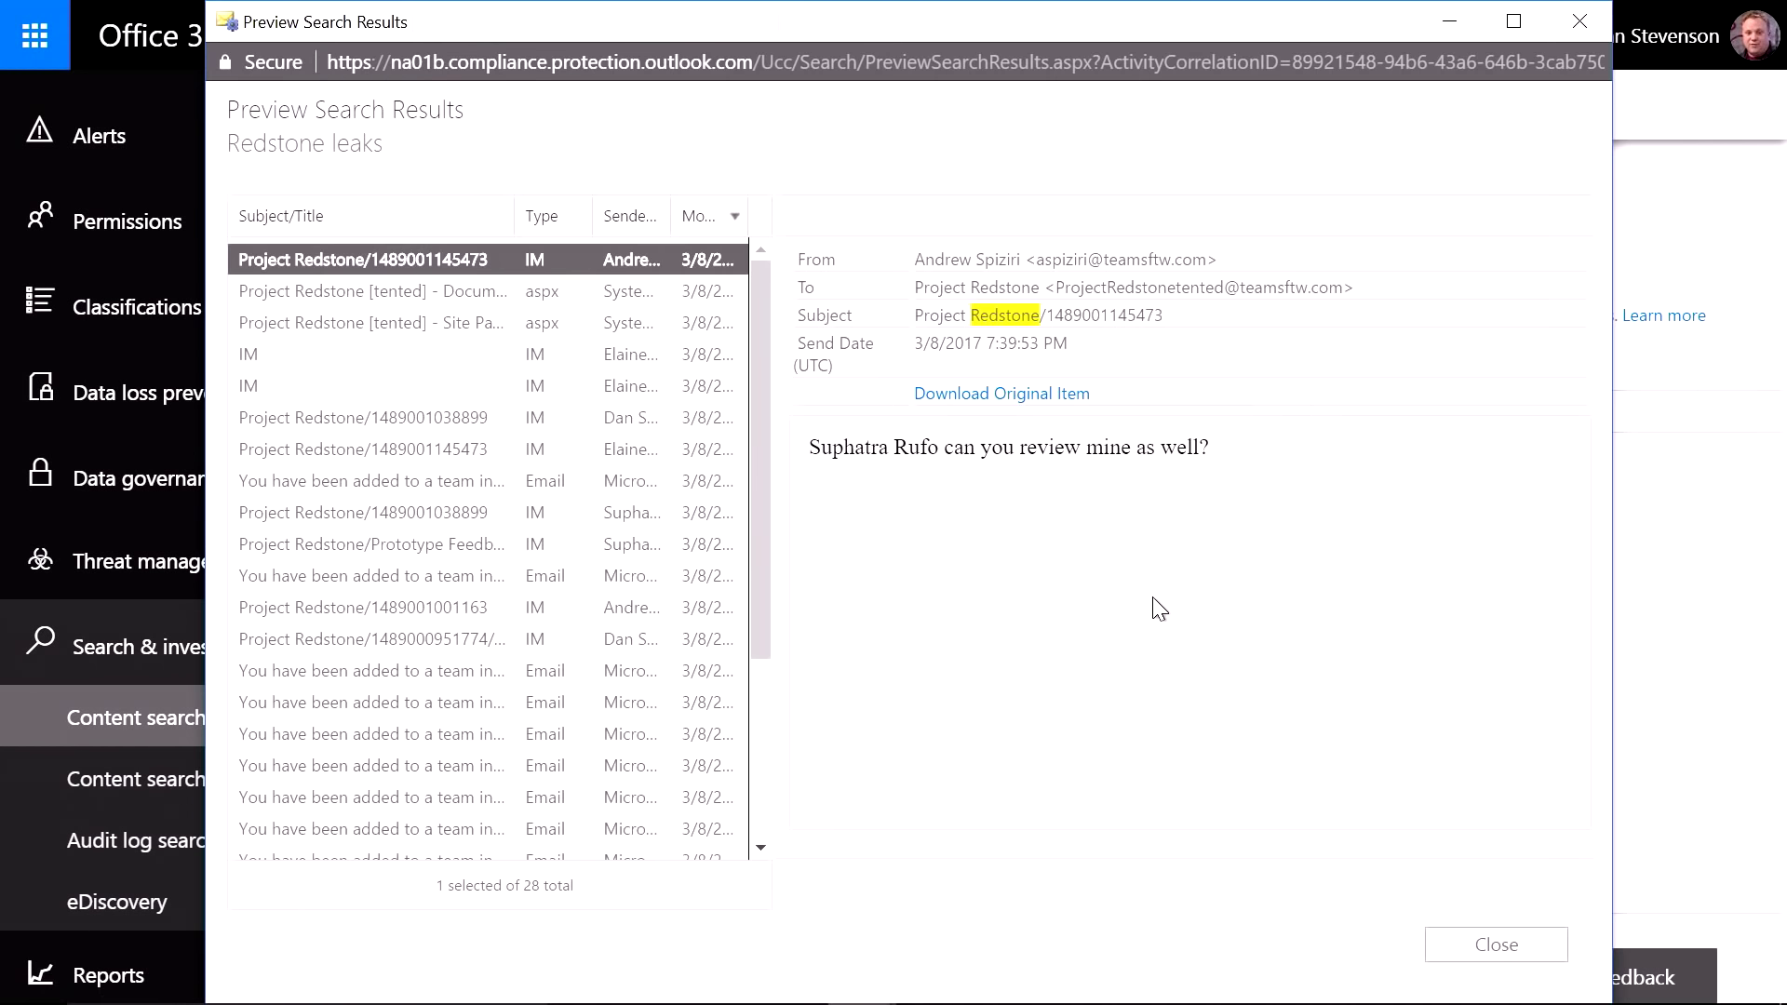
{"action": "left_click", "coordinate": [471, 303]}
{"action": "left_click", "coordinate": [419, 322]}
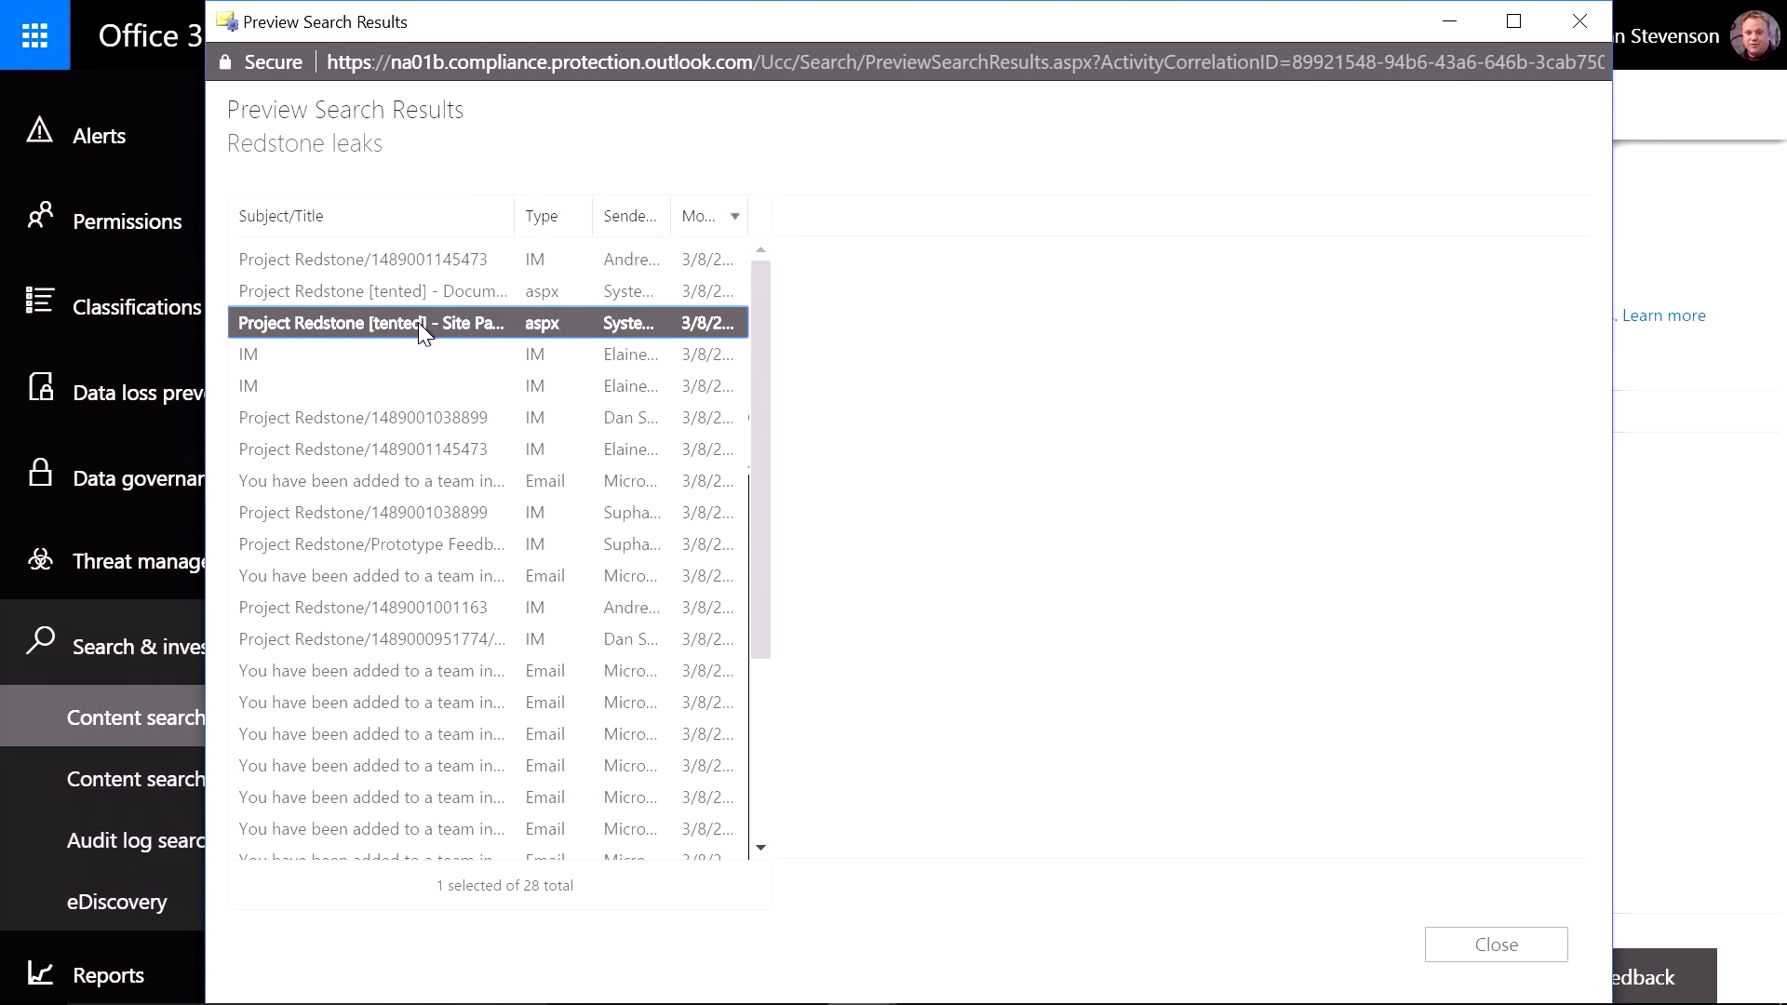
{"action": "left_click", "coordinate": [449, 424]}
{"action": "left_click", "coordinate": [449, 451]}
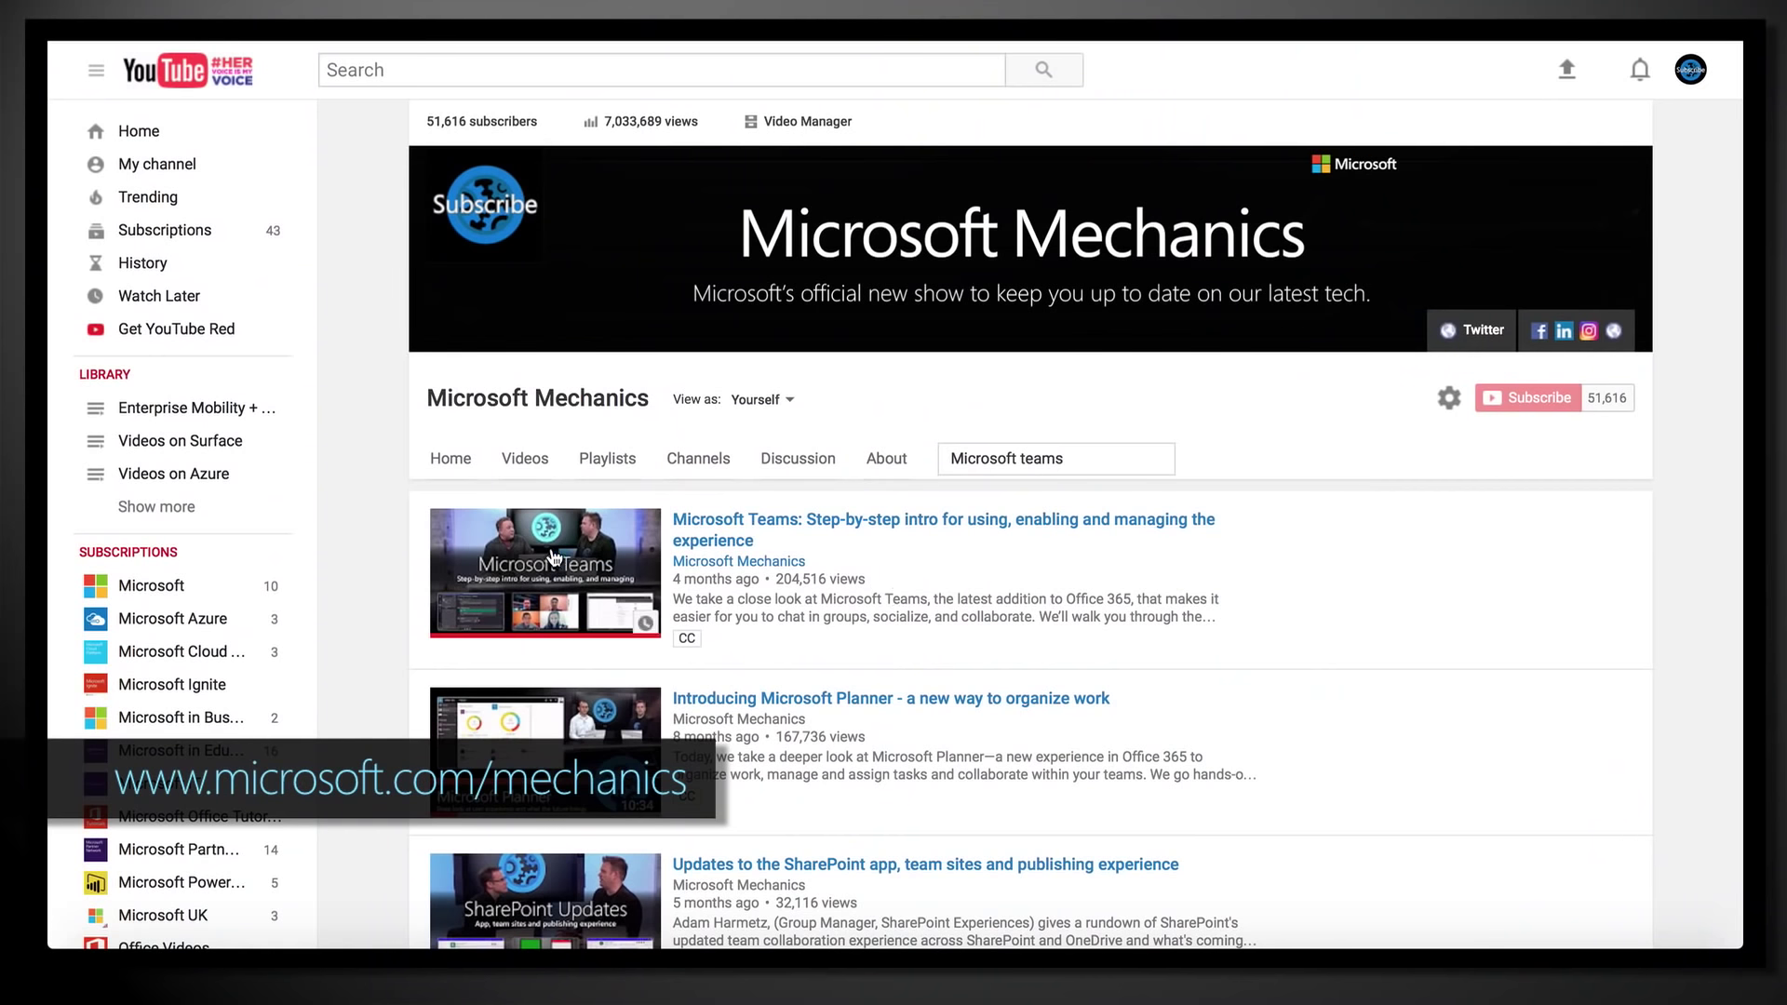
Step: Open the Microsoft Teams step-by-step intro video from the Microsoft Mechanics channel on YouTube
{"action": "left_click", "coordinate": [555, 557]}
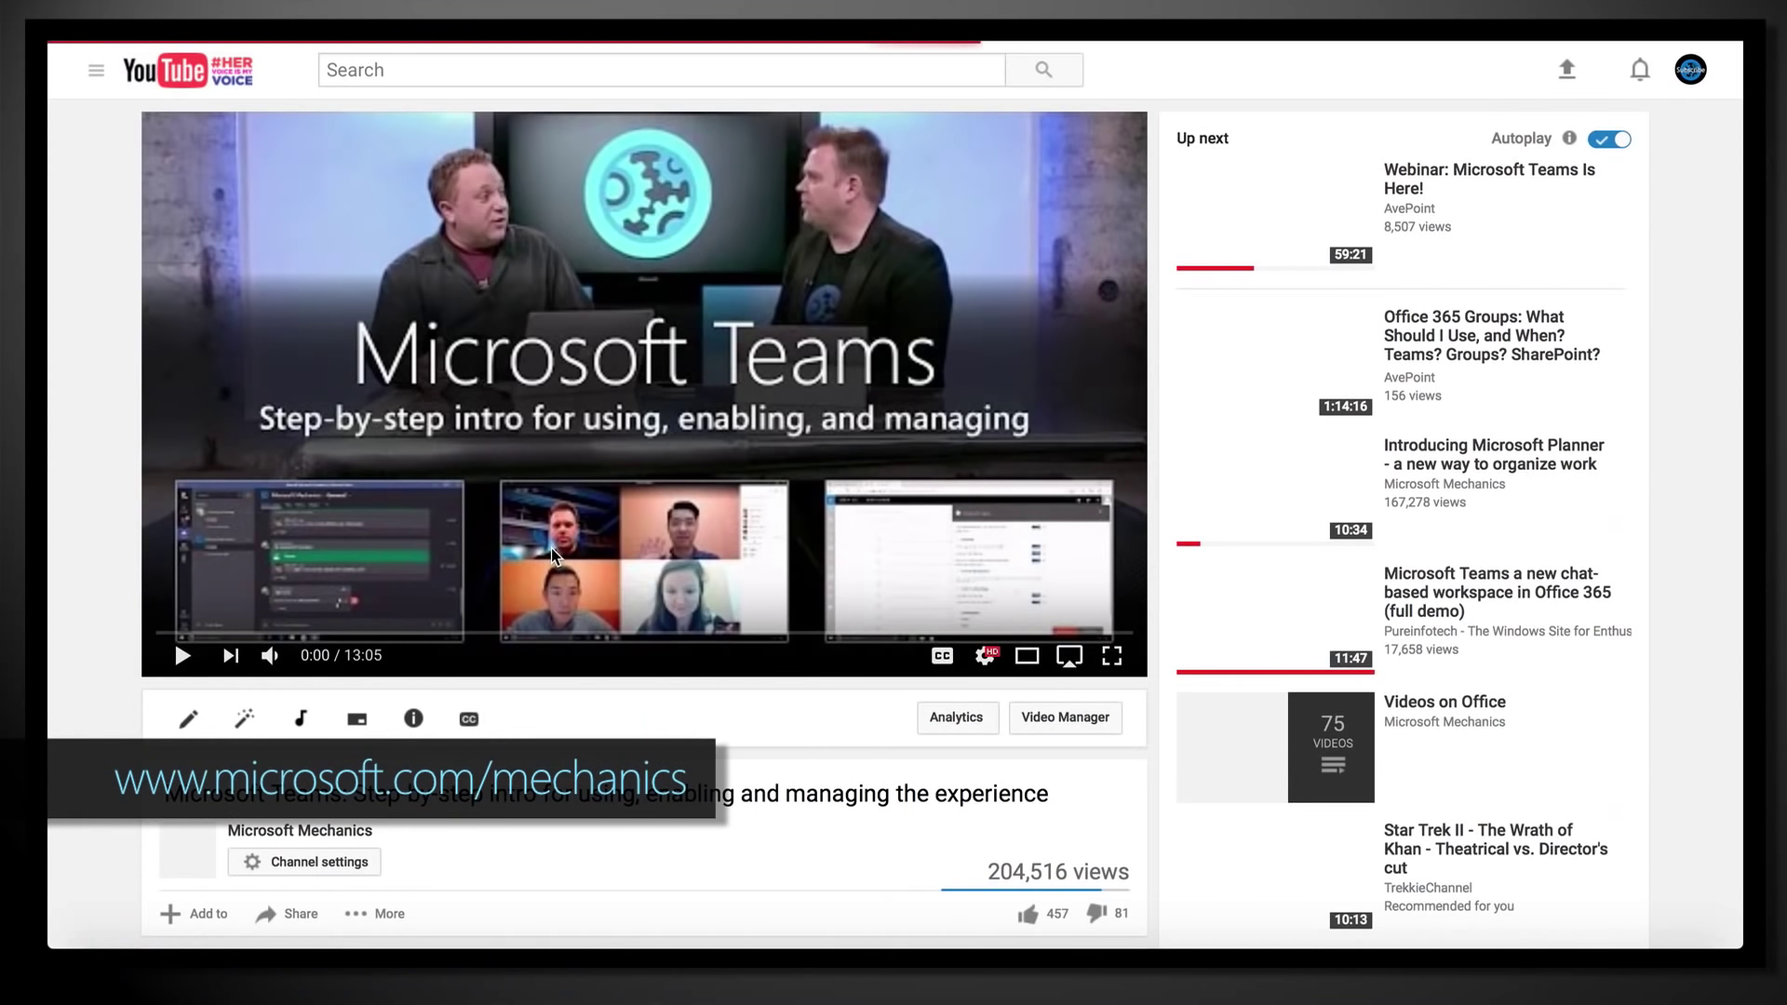